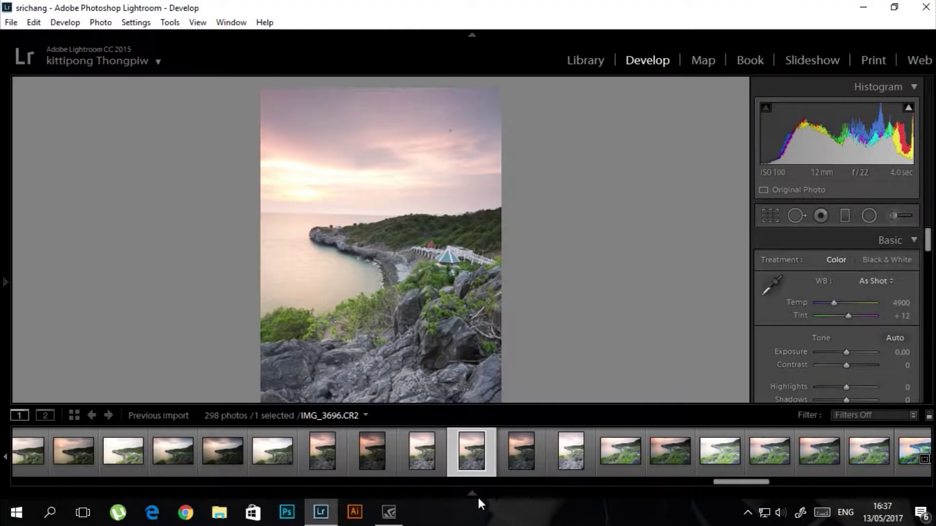
Merge the three bracketed sunset exposures, starting with IMG_3694, into an HDR photo
click(318, 459)
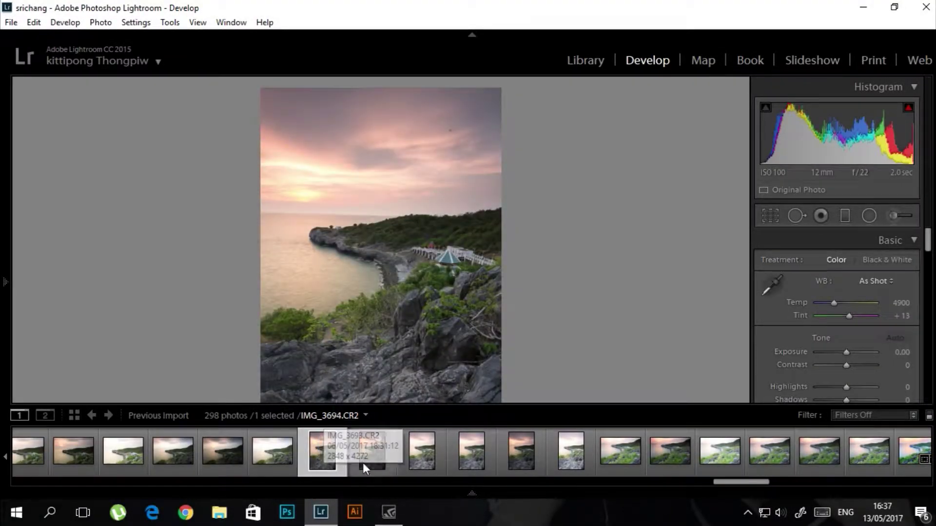
shift+click(409, 466)
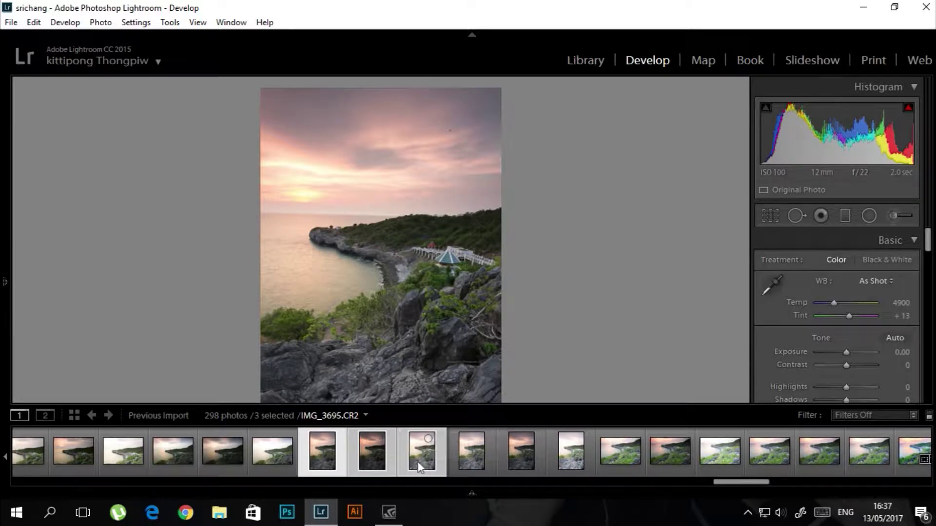
right_click(415, 458)
click(595, 164)
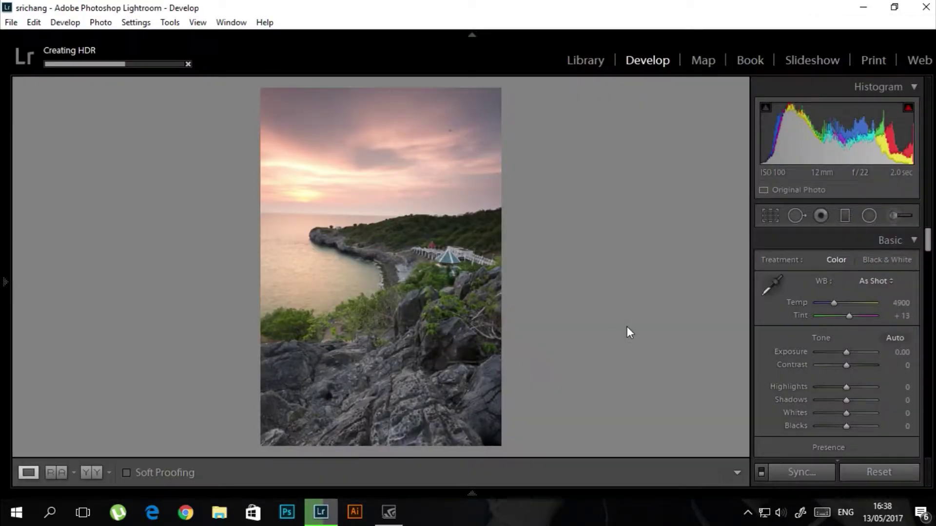
Load the new merged HDR DNG from the filmstrip for editing
click(770, 217)
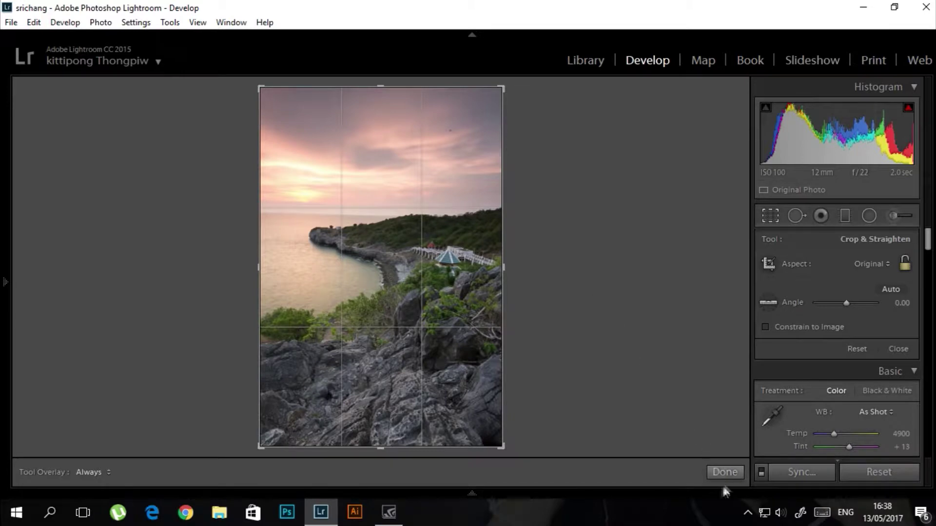
click(725, 473)
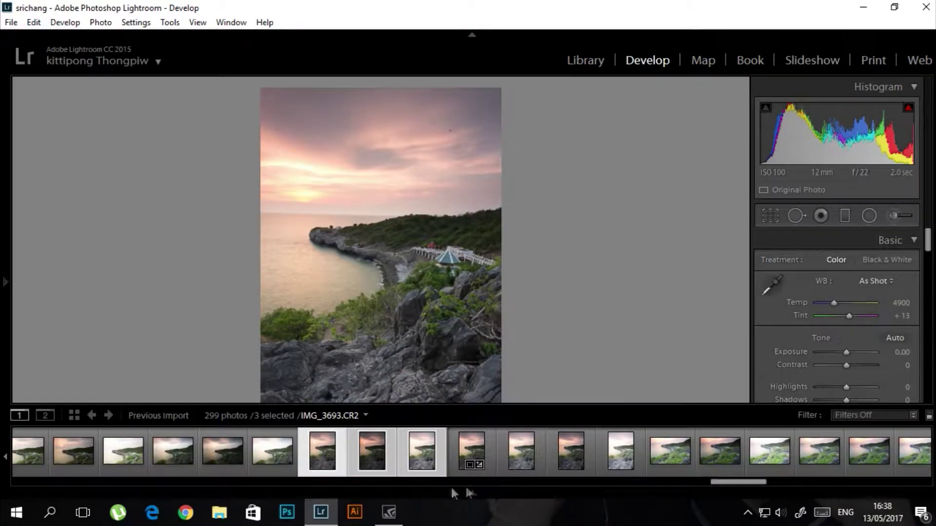
click(471, 451)
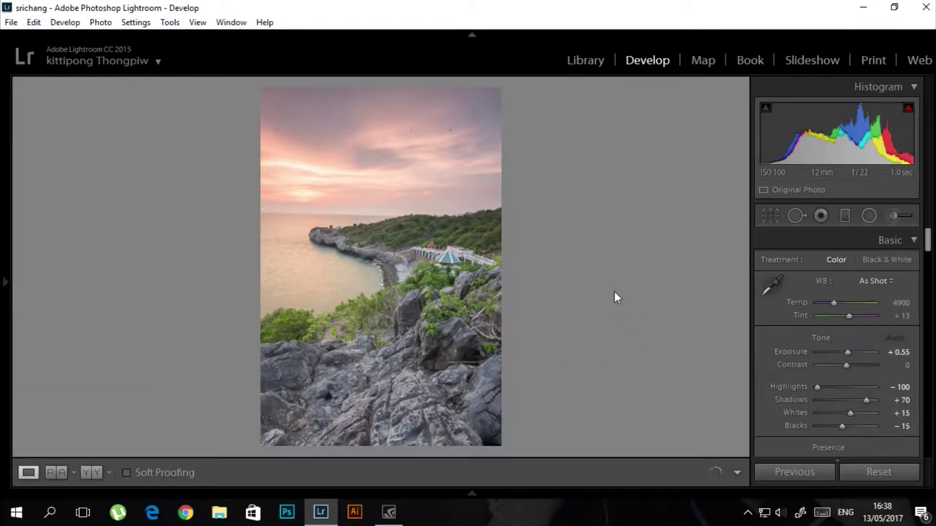
Compare Before/After, then rotate the HDR photo about -1.47° to level the horizon
click(89, 475)
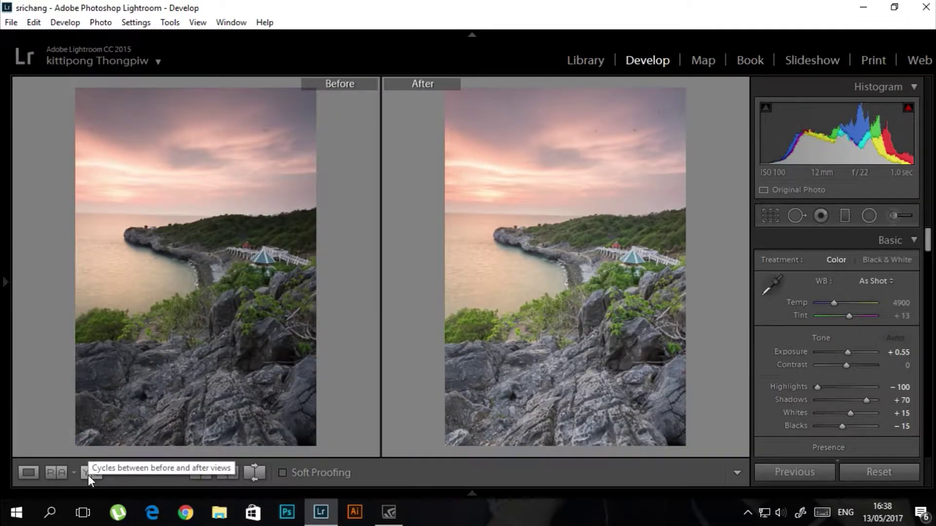
click(27, 474)
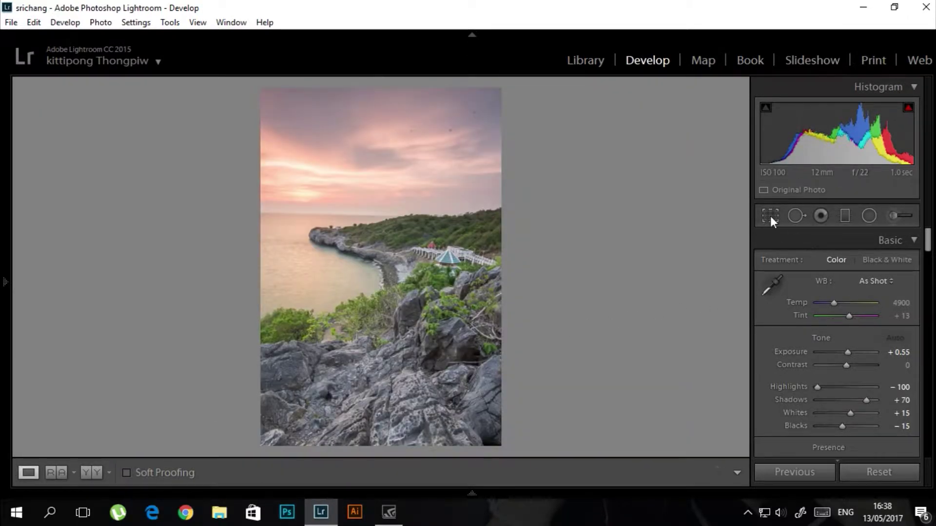
click(770, 216)
drag(511, 87, 508, 83)
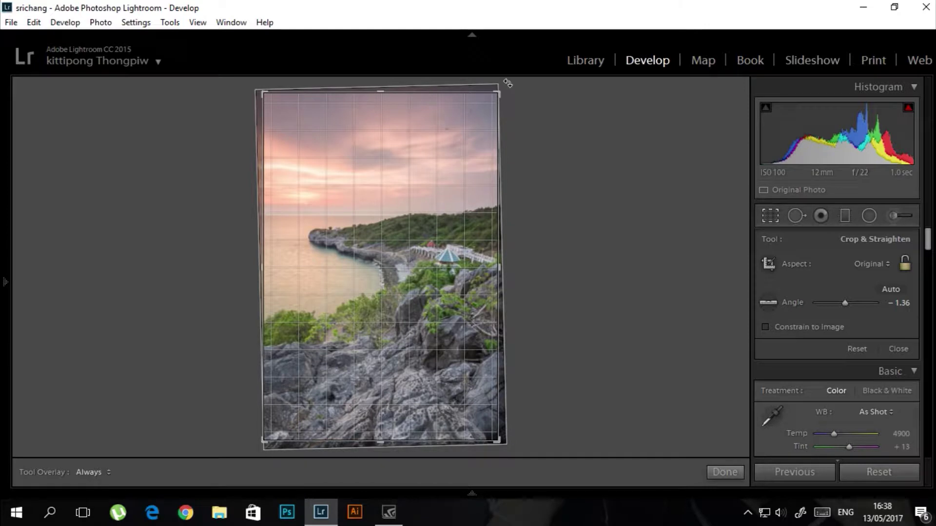
drag(508, 84, 505, 86)
click(725, 472)
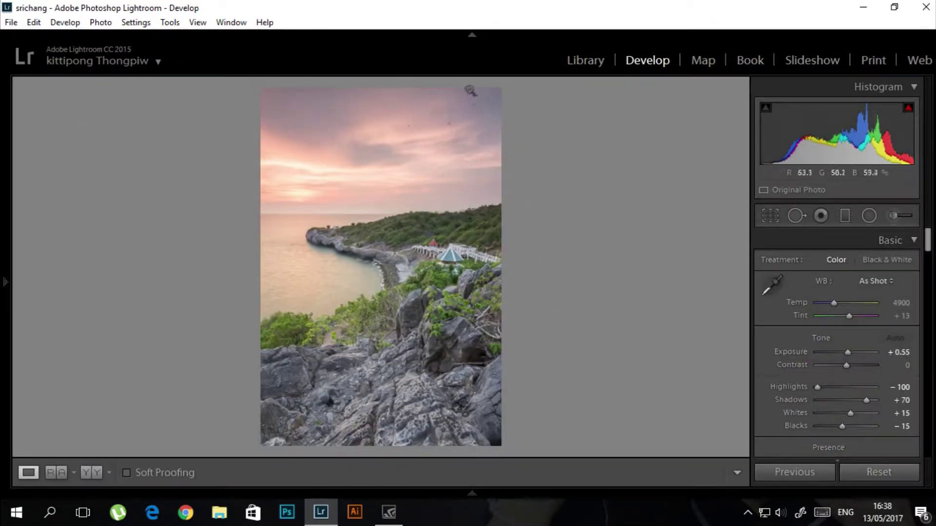
Heal six dark dust spots across the upper sky with size-76, 100%-opacity heal spots
click(796, 216)
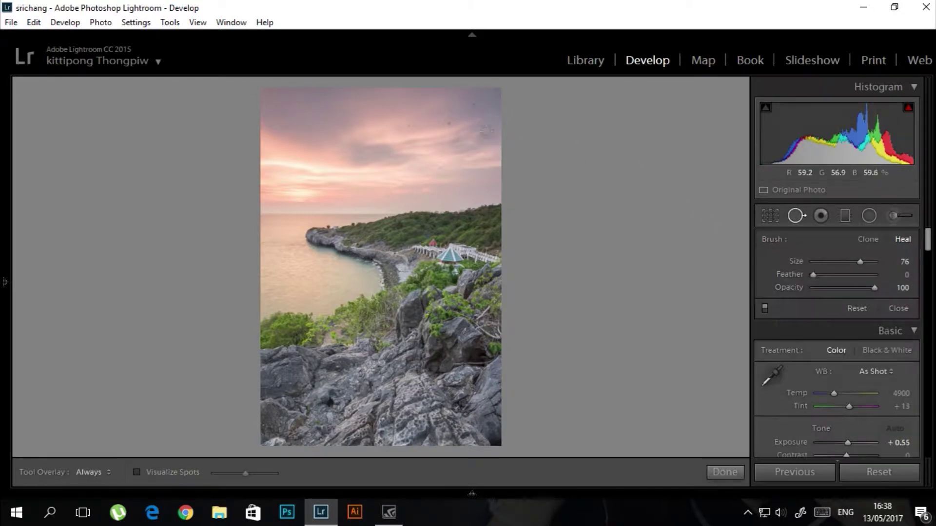
click(472, 105)
click(436, 126)
click(408, 125)
drag(358, 107, 352, 118)
click(361, 115)
click(284, 131)
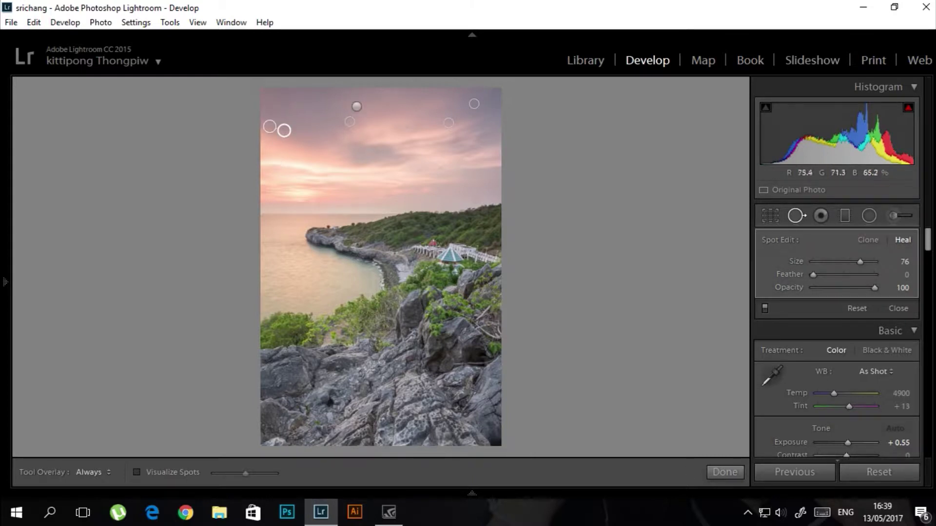
click(717, 473)
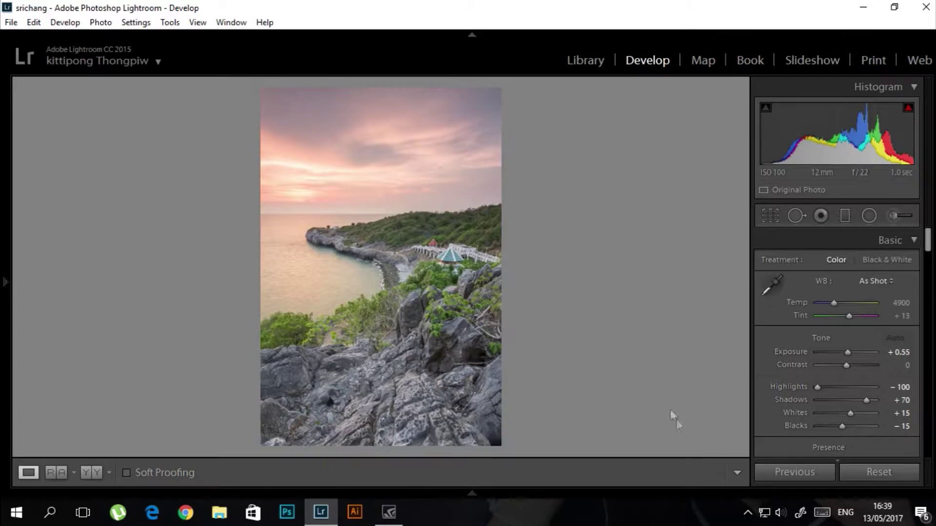
click(346, 161)
Inspect the rocks at 1:1, then try Auto white balance and revert to As Shot
scroll(422, 193, down, 10)
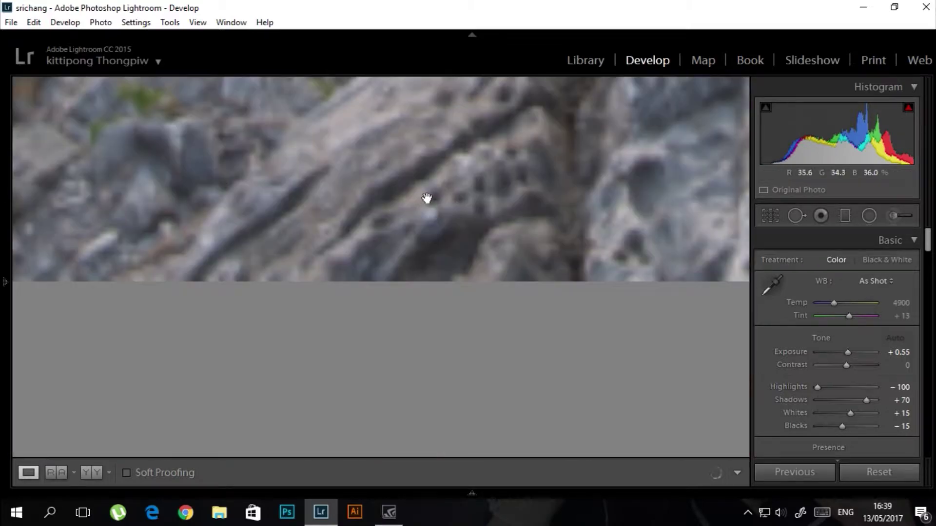
mouse_move(426, 197)
mouse_down()
mouse_move(501, 318)
mouse_move(439, 217)
mouse_move(424, 344)
mouse_move(484, 340)
mouse_move(466, 268)
mouse_up()
click(468, 221)
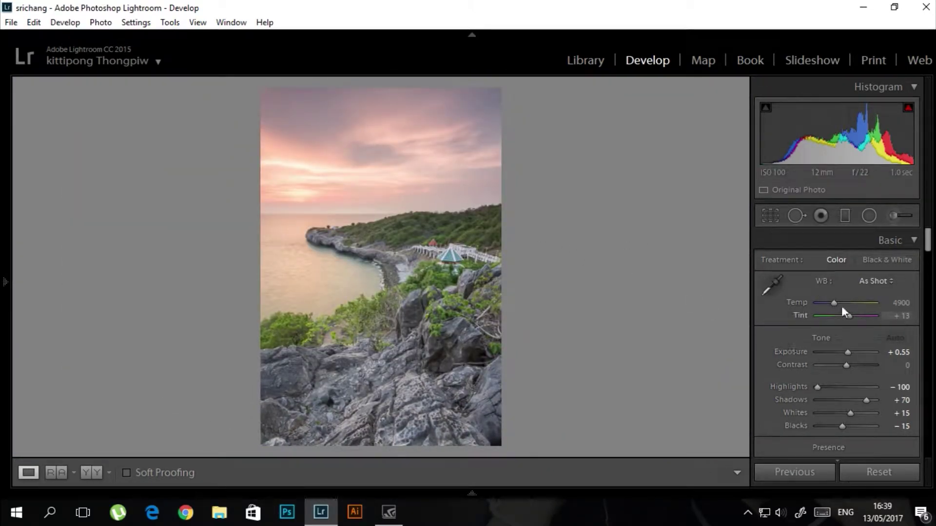
key(ctrl+shift+u)
click(877, 283)
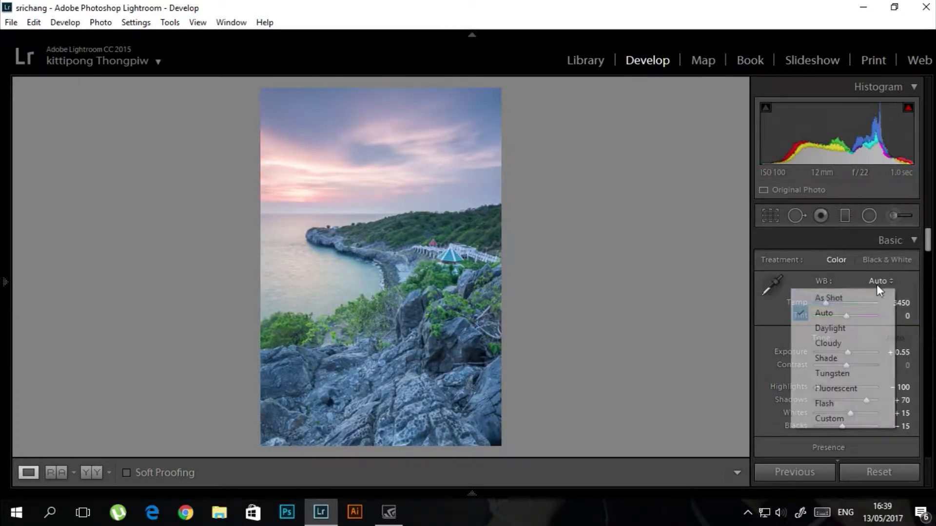
click(873, 299)
Draw a graduated filter up over the foreground rocks
scroll(823, 336, down, 3)
scroll(807, 345, down, 5)
scroll(829, 336, down, 10)
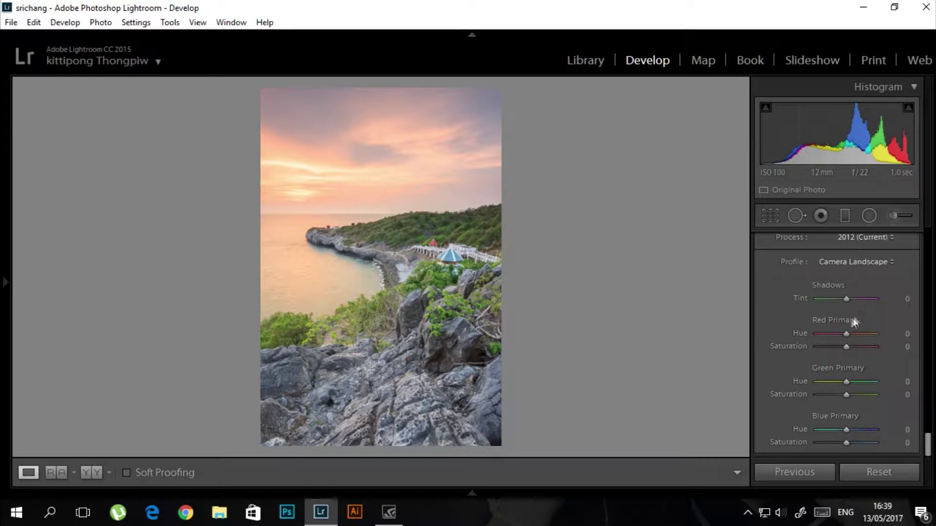
key(m)
drag(380, 420, 374, 332)
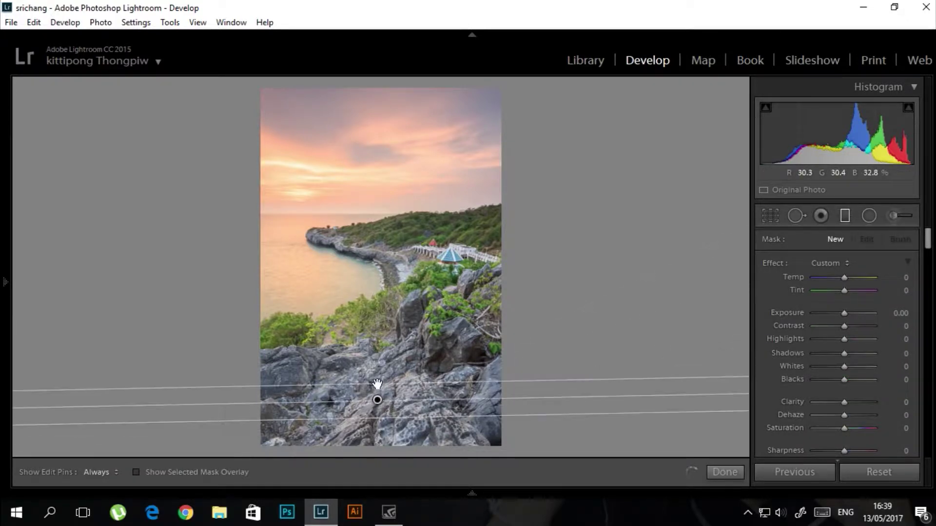
Set the rock filter to Exposure -0.41 and Whites -59, then reposition and rotate it
drag(374, 331, 378, 331)
drag(844, 313, 840, 314)
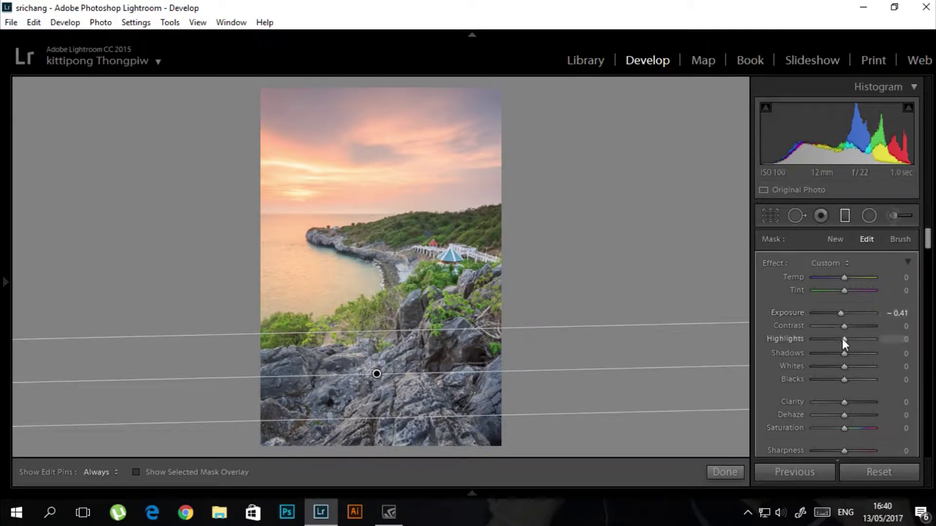
drag(844, 367, 825, 367)
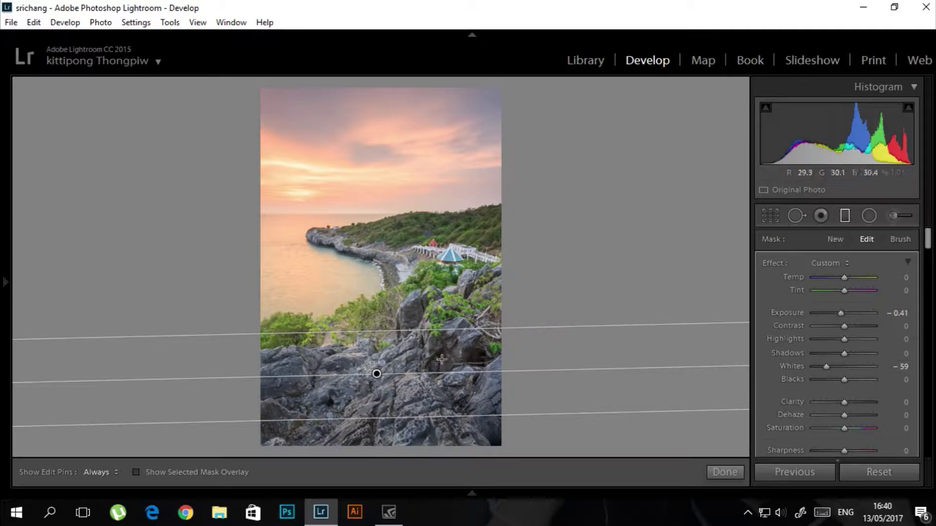
drag(383, 334, 384, 358)
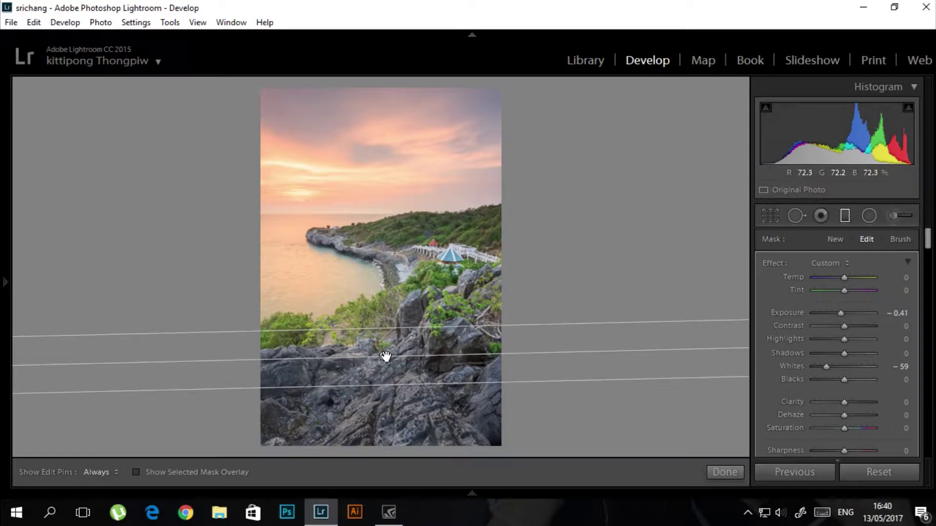
mouse_move(387, 354)
mouse_down()
mouse_move(440, 357)
mouse_move(437, 365)
mouse_move(395, 335)
mouse_up()
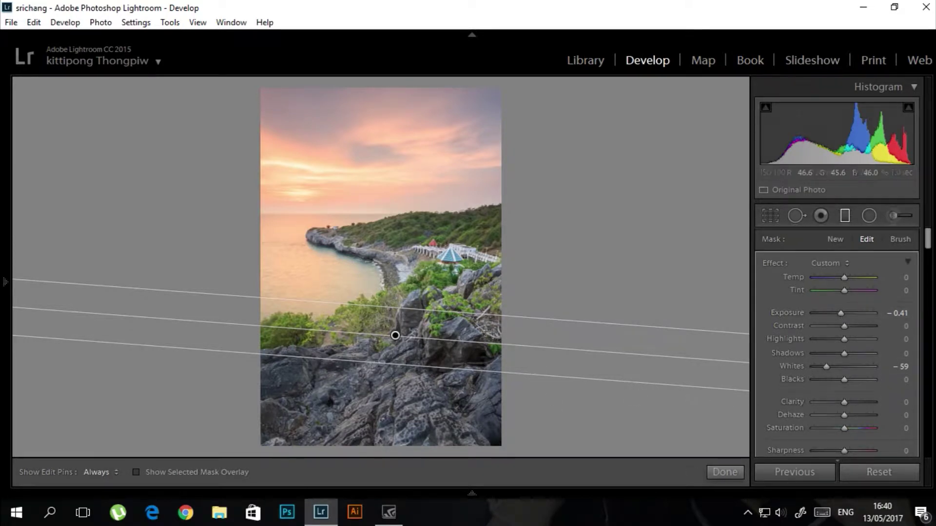
Add a second diagonal graduated filter over the rocks with a wider feather
mouse_move(484, 323)
mouse_down()
mouse_move(463, 316)
mouse_move(464, 267)
mouse_up()
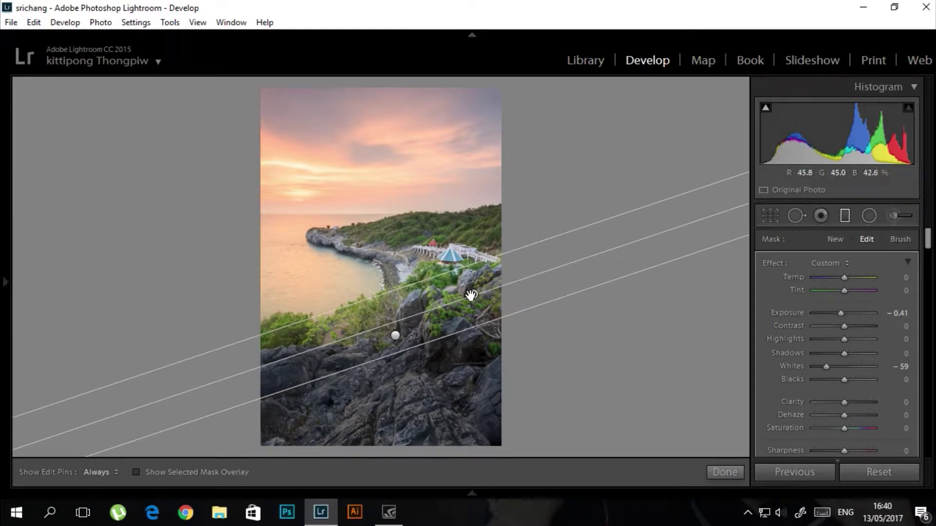
drag(484, 324, 502, 378)
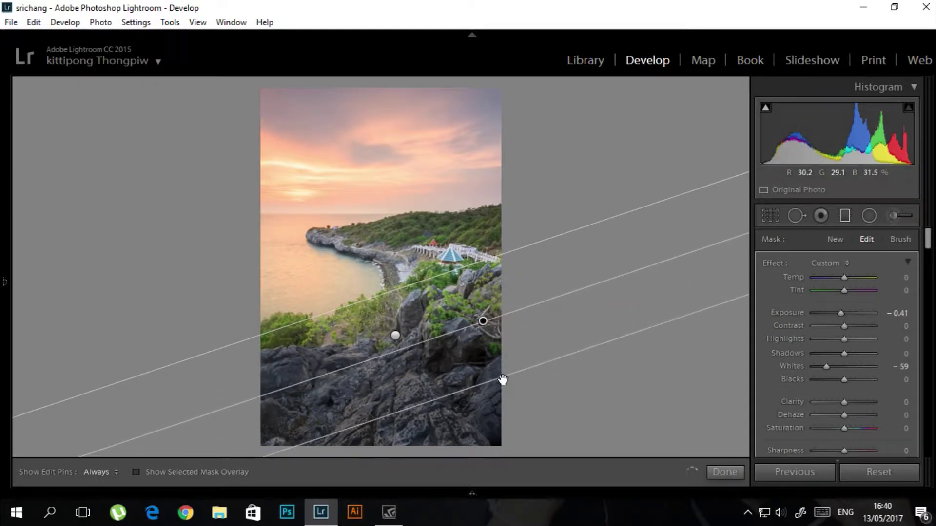
click(731, 477)
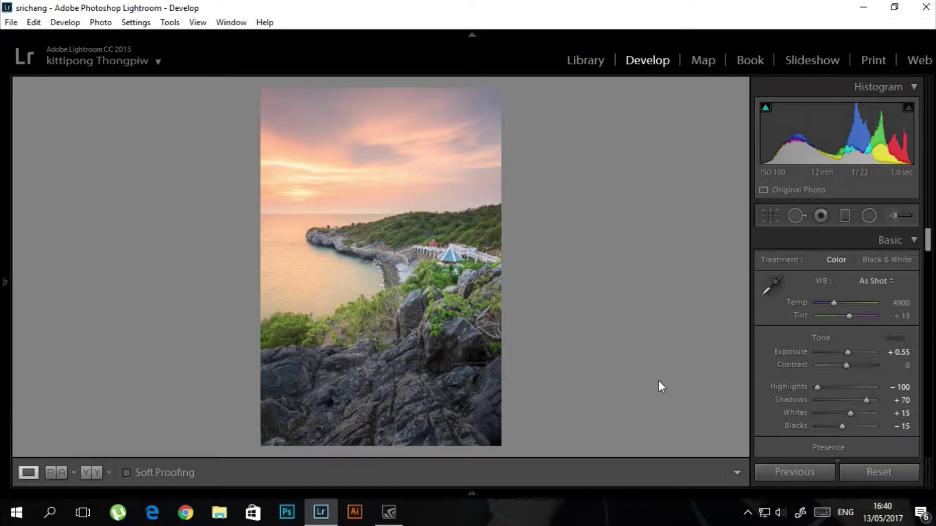
Zoom 1:1 by the cliff and heal a small sea spot with a size-28 brush
click(361, 223)
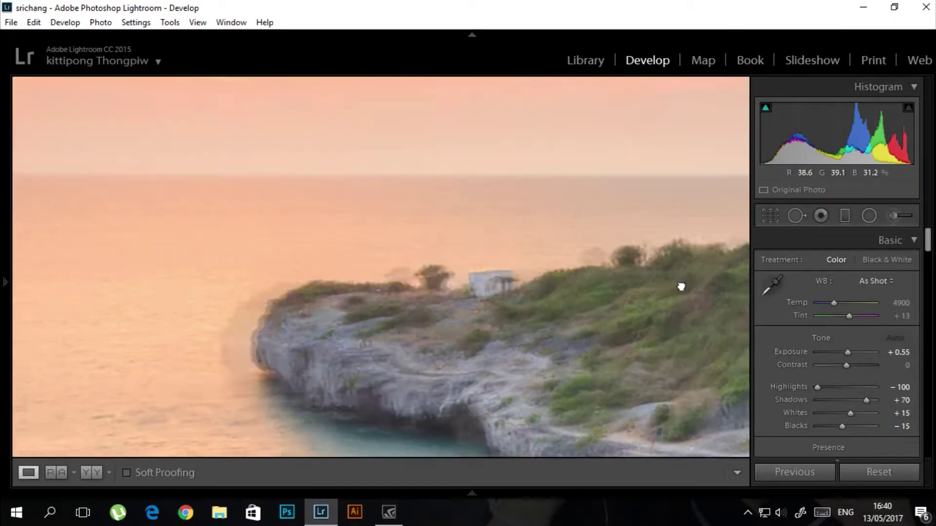
drag(679, 286, 686, 261)
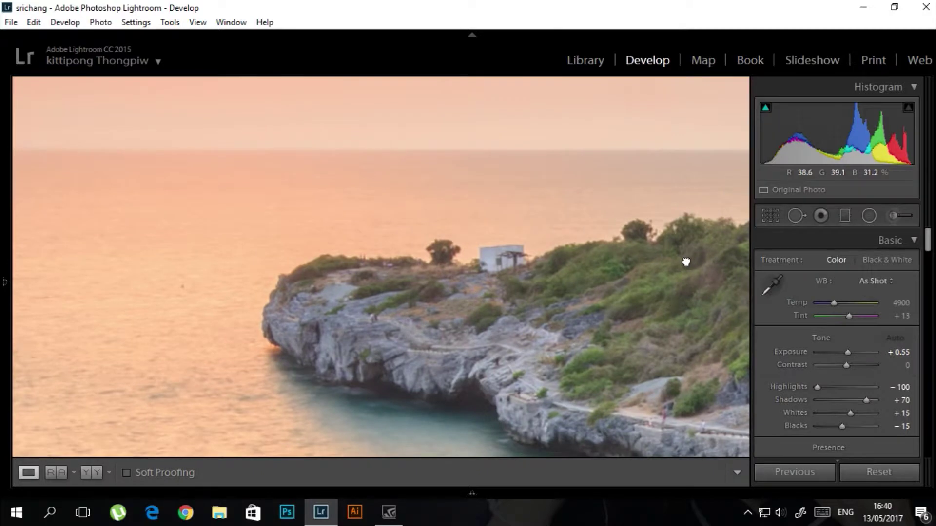
click(802, 218)
scroll(186, 292, down, 3)
scroll(179, 287, down, 3)
click(183, 287)
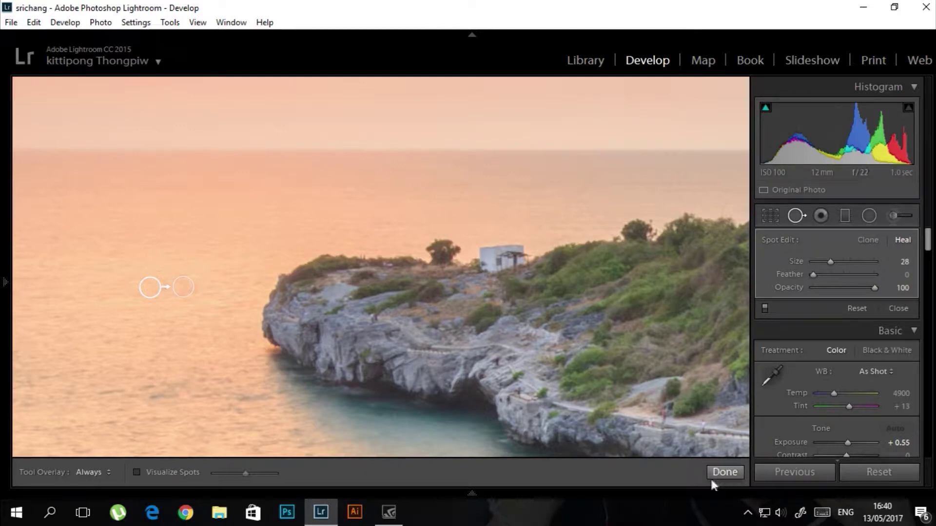
click(715, 475)
click(369, 252)
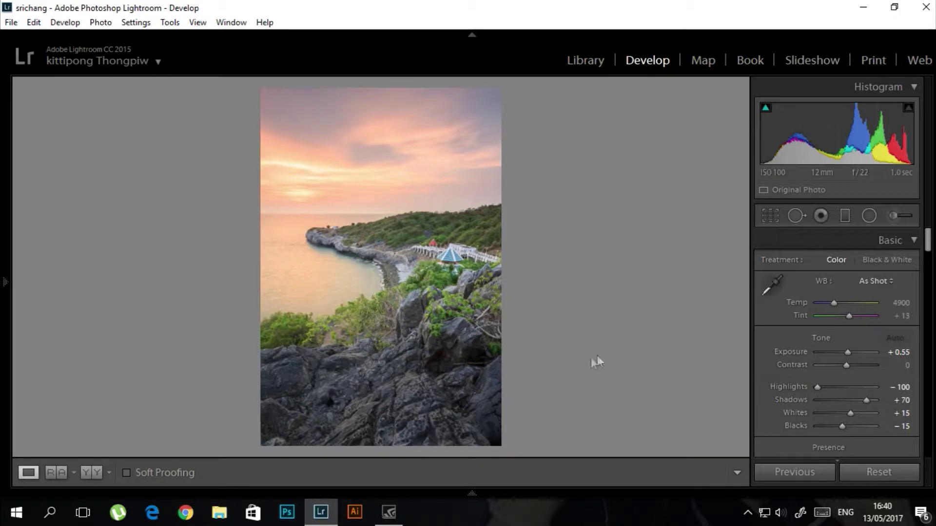
click(845, 216)
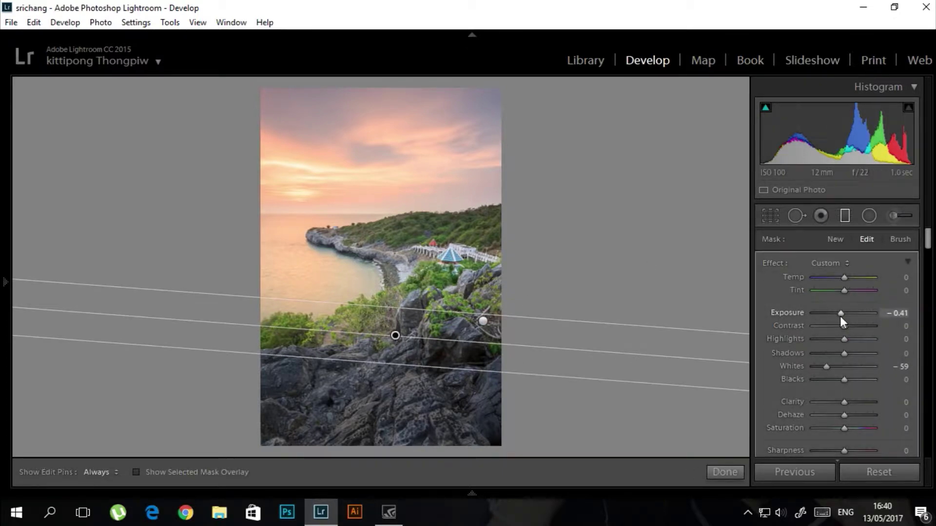
Ease the rock filter to Exposure -0.23, then add a sky graduated filter at -0.41
drag(841, 311, 843, 311)
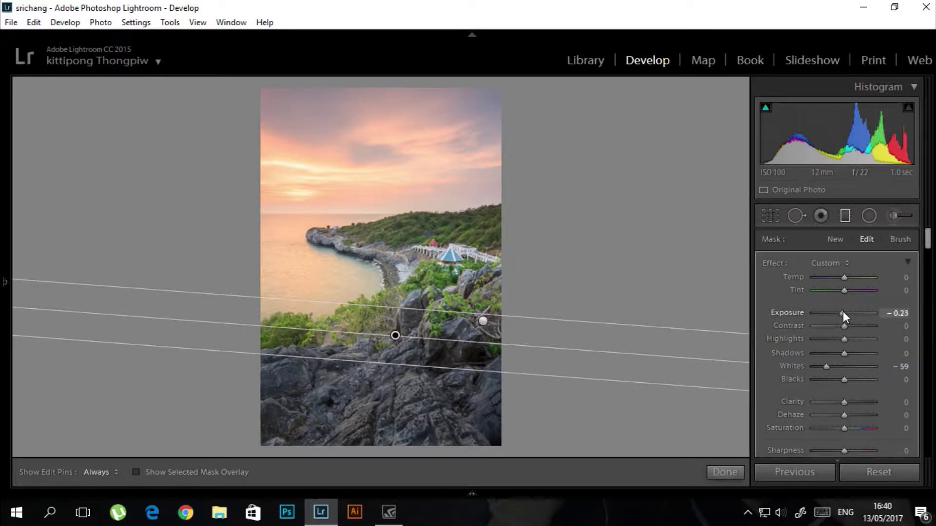
click(726, 472)
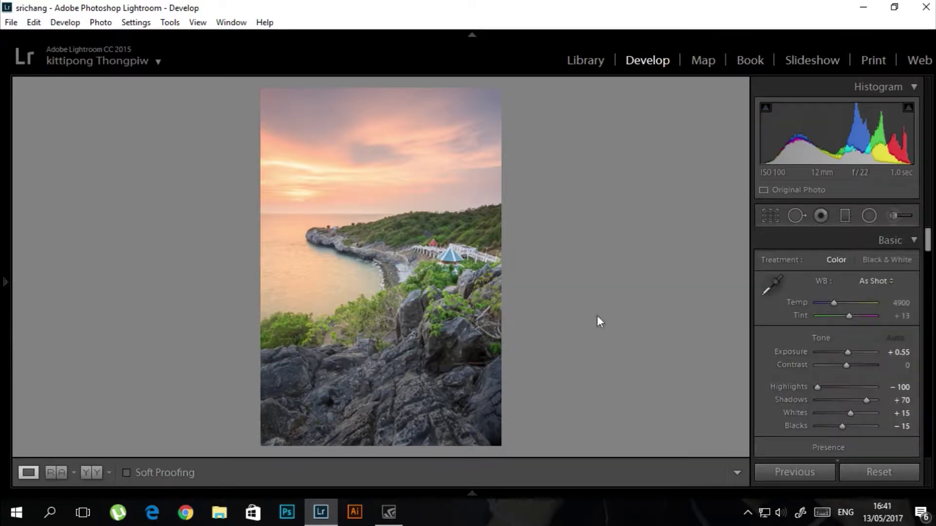
click(845, 216)
drag(393, 106, 394, 169)
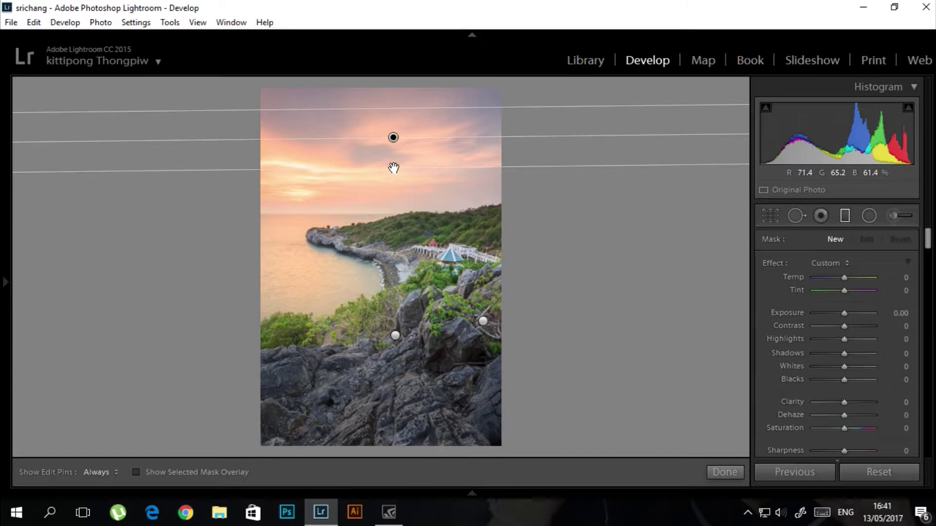
drag(394, 168, 391, 167)
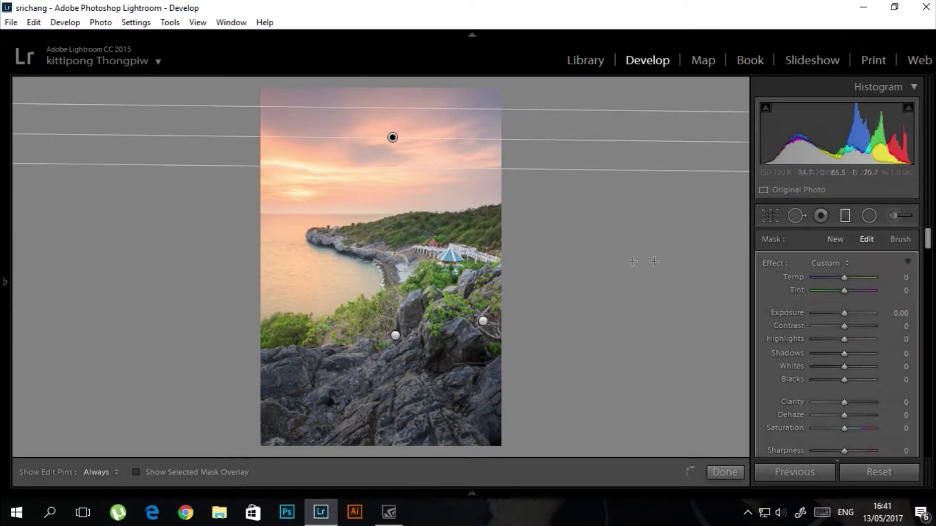
click(844, 314)
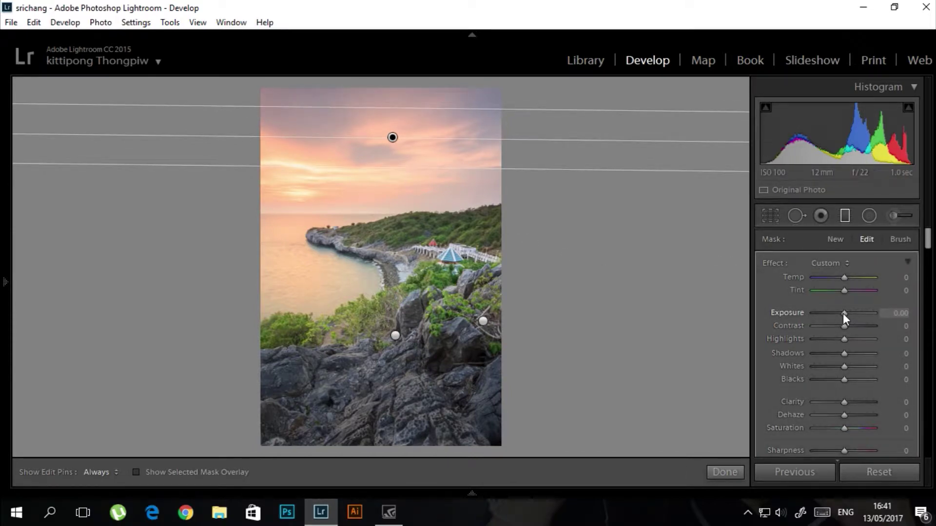
drag(843, 314, 840, 314)
Tint the sky filter blue-lavender and extend its gradient down past the horizon
scroll(780, 366, down, 3)
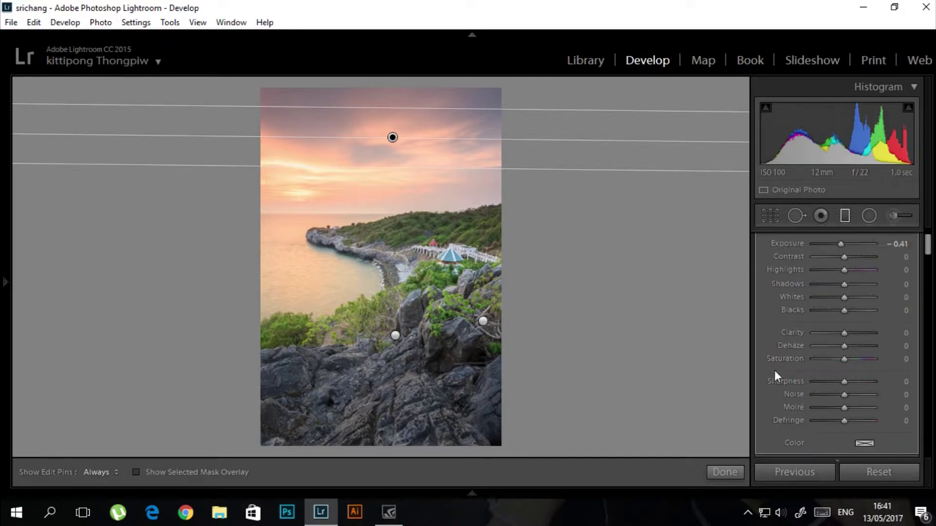
click(861, 445)
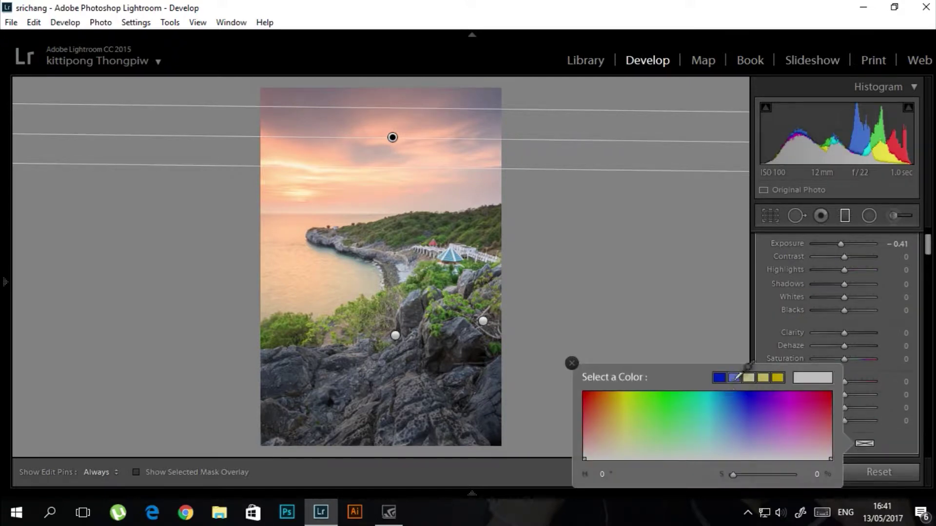
click(734, 378)
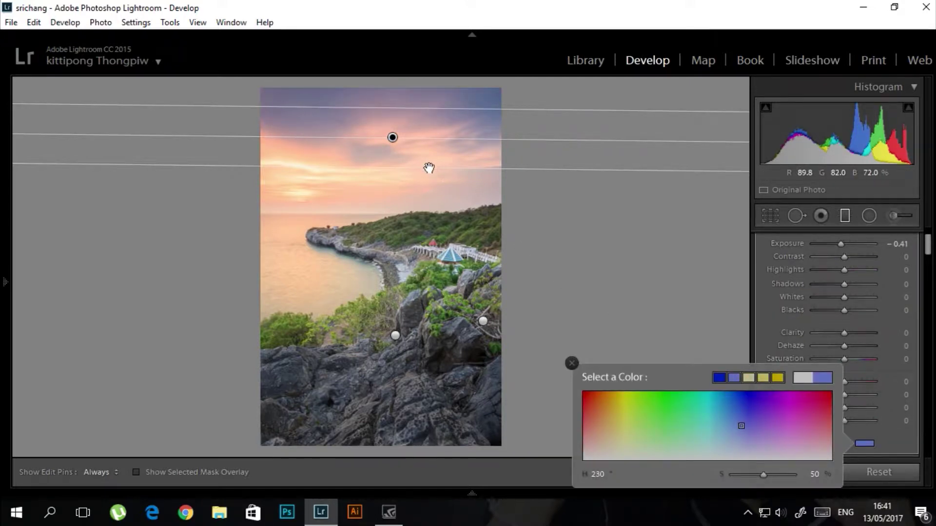
drag(429, 166, 431, 193)
drag(393, 151, 395, 179)
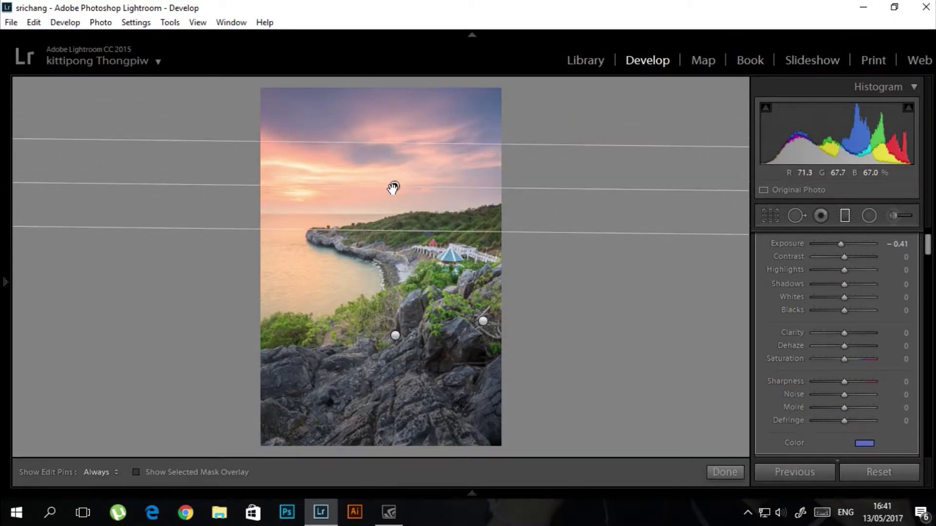
drag(395, 179, 399, 182)
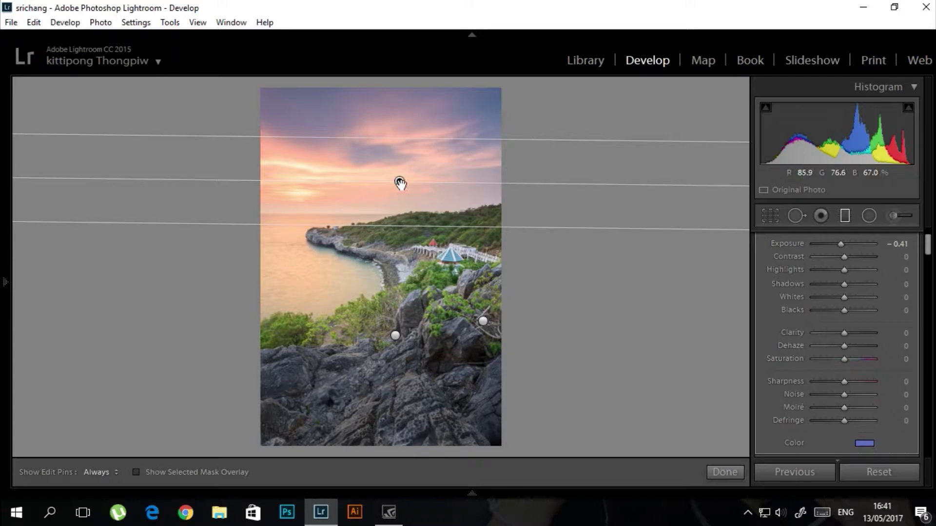
mouse_move(399, 181)
mouse_down()
mouse_move(400, 192)
mouse_move(403, 181)
mouse_up()
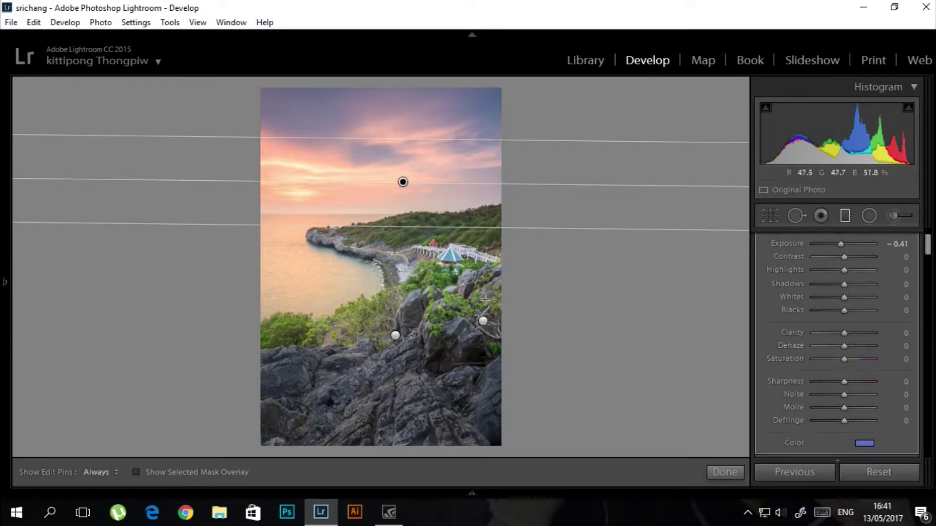
drag(435, 227, 442, 260)
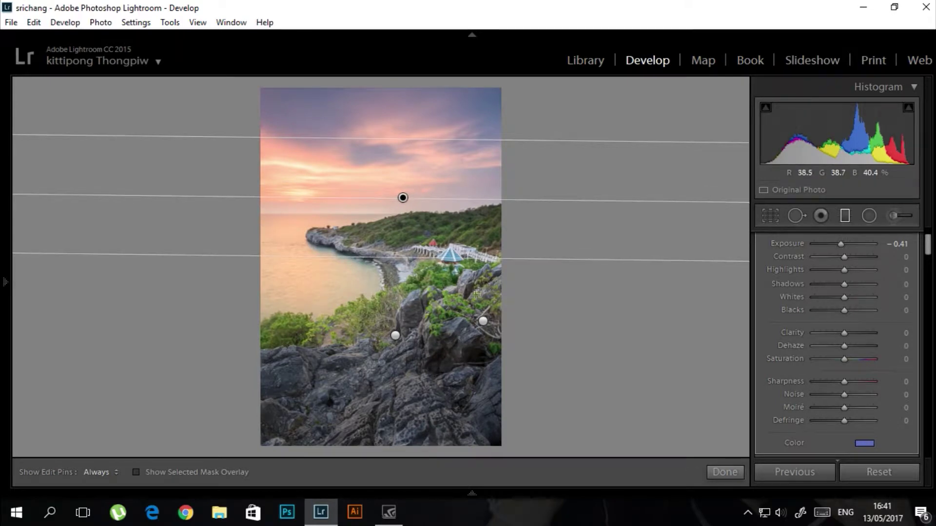
click(718, 472)
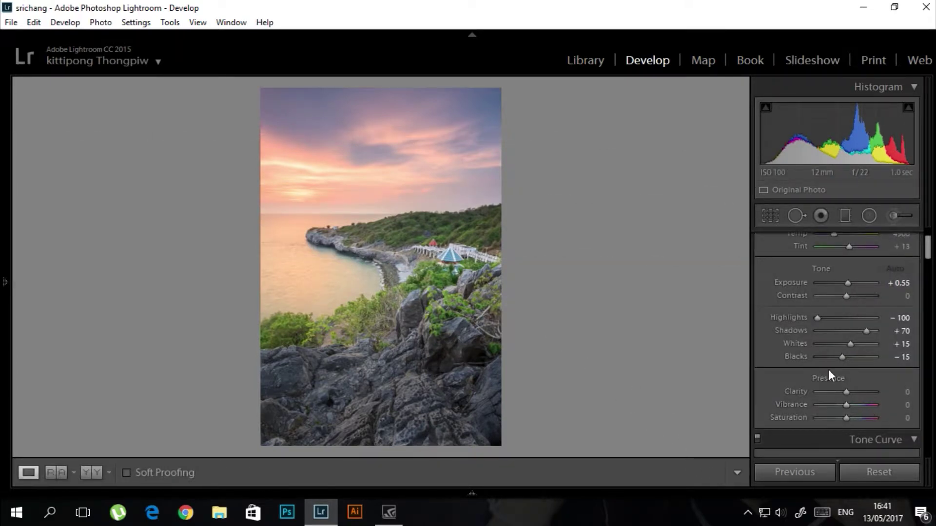
In the Basic panel set Blacks -29, Clarity +17 and Vibrance +43
drag(842, 357, 837, 356)
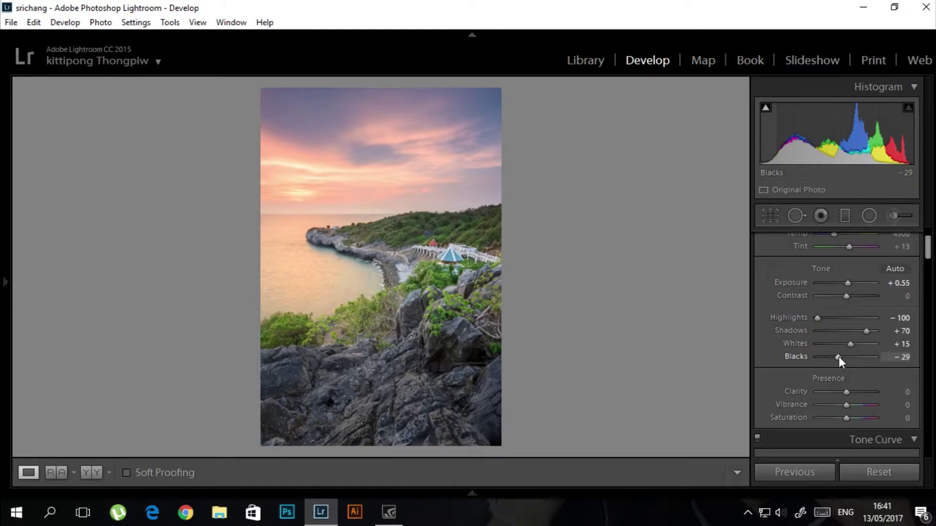
drag(845, 396, 849, 396)
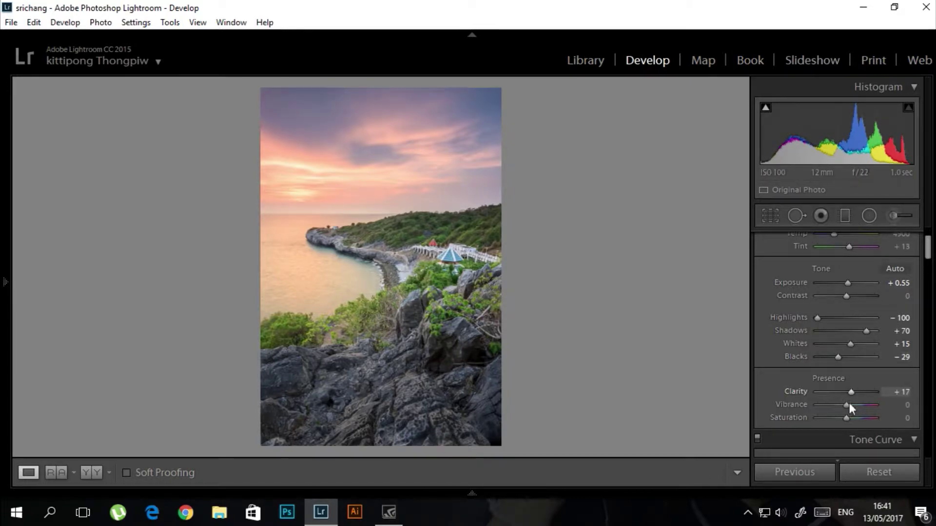
drag(847, 405, 859, 406)
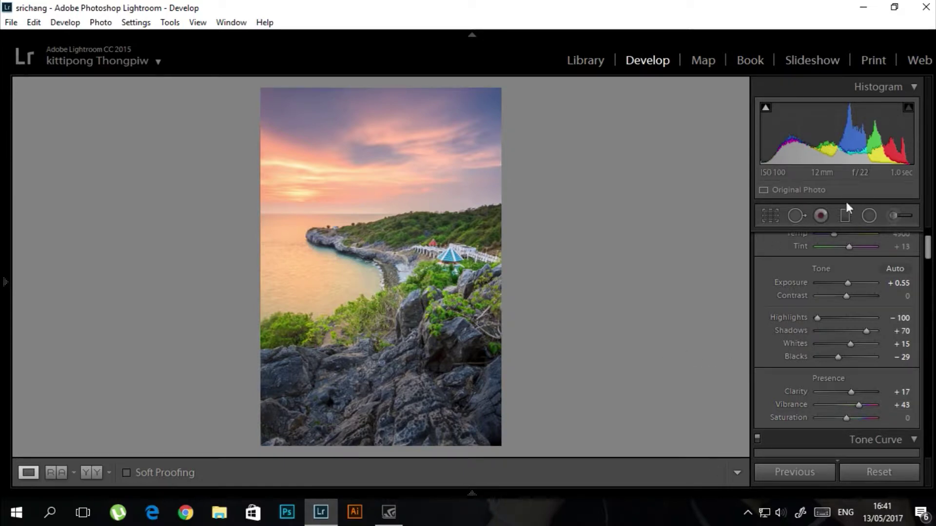
Give the foreground rock graduated filter Clarity 10
click(845, 215)
click(396, 336)
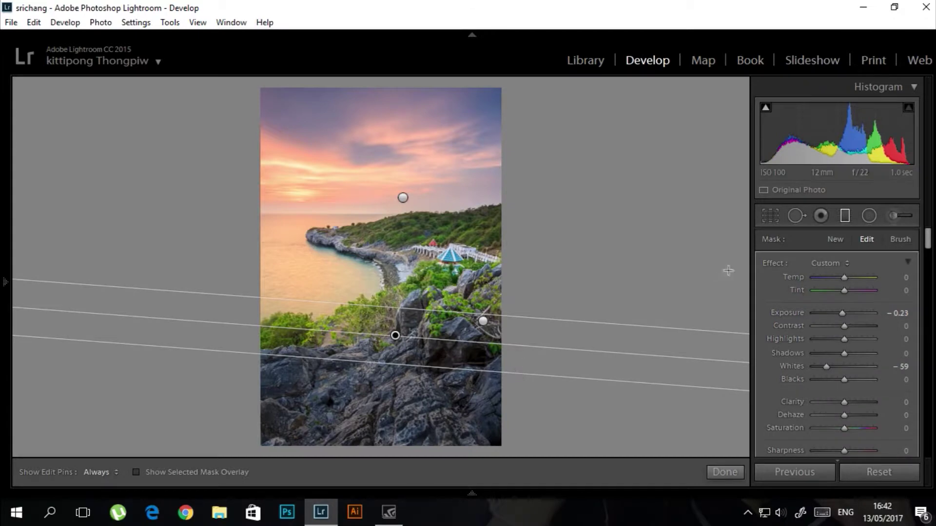
drag(845, 405, 846, 405)
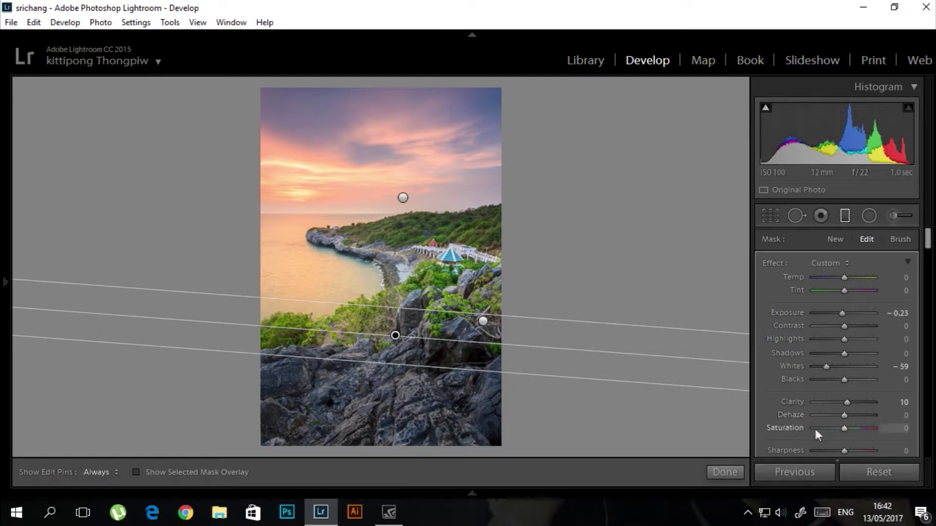
key(m)
Raise the Detail panel's sharpening Amount to about 38
scroll(777, 399, down, 3)
scroll(776, 398, down, 3)
scroll(776, 399, down, 3)
scroll(777, 399, down, 3)
drag(829, 417, 831, 418)
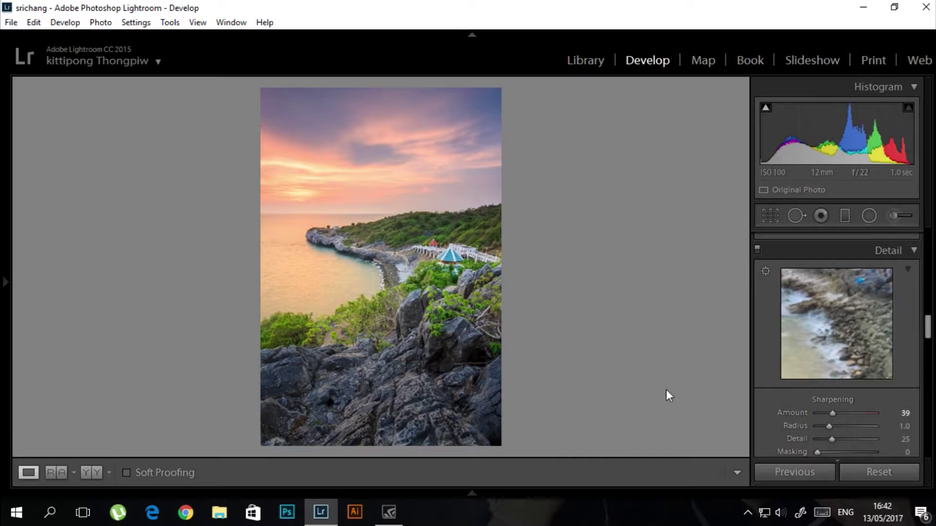
Inspect the sharpening at 1:1 across the rocks, beach and pavilion
click(397, 295)
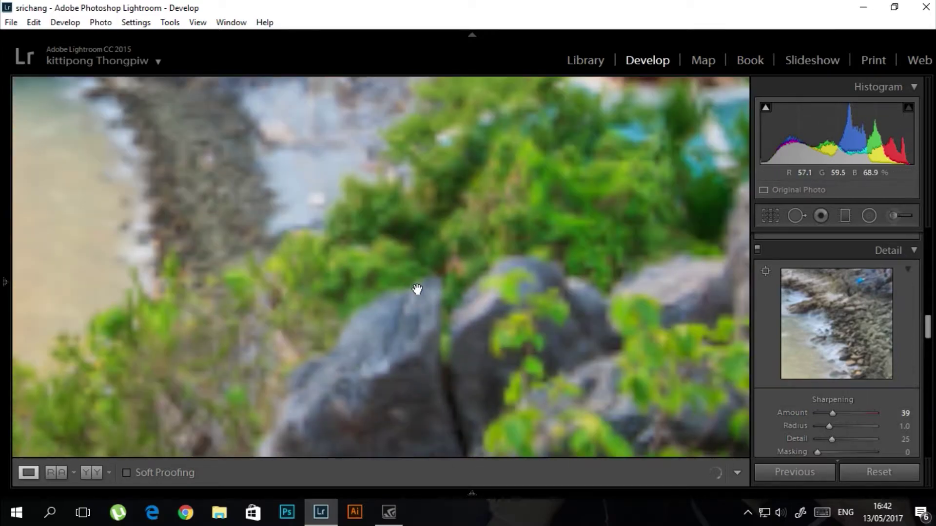
drag(503, 334, 648, 231)
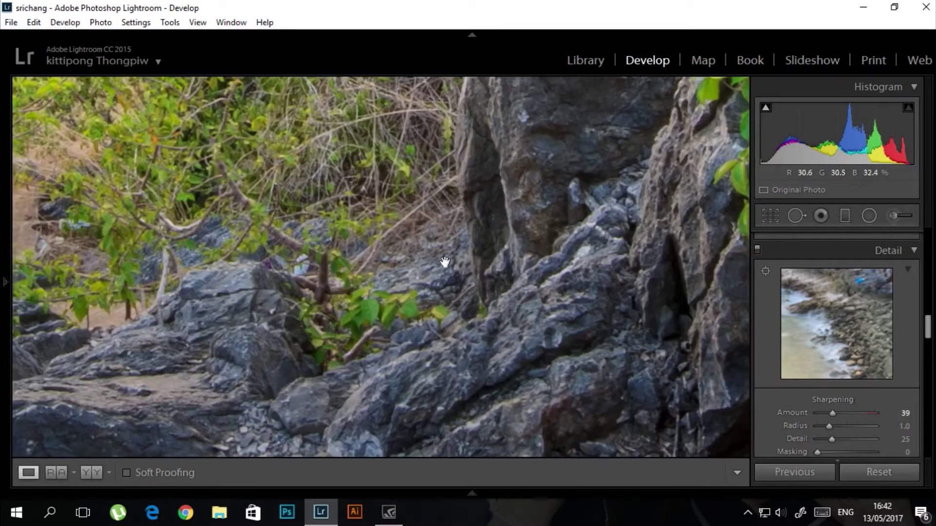
drag(445, 263, 360, 377)
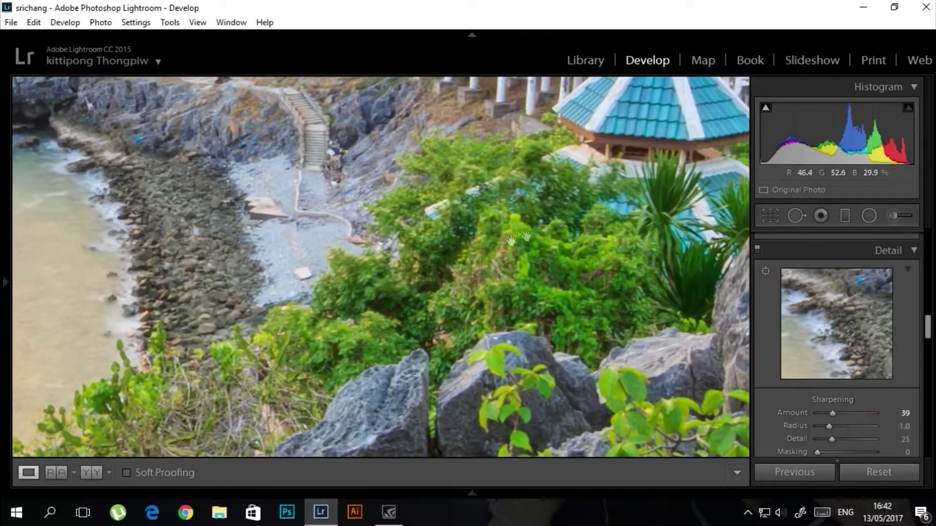
drag(510, 241, 467, 379)
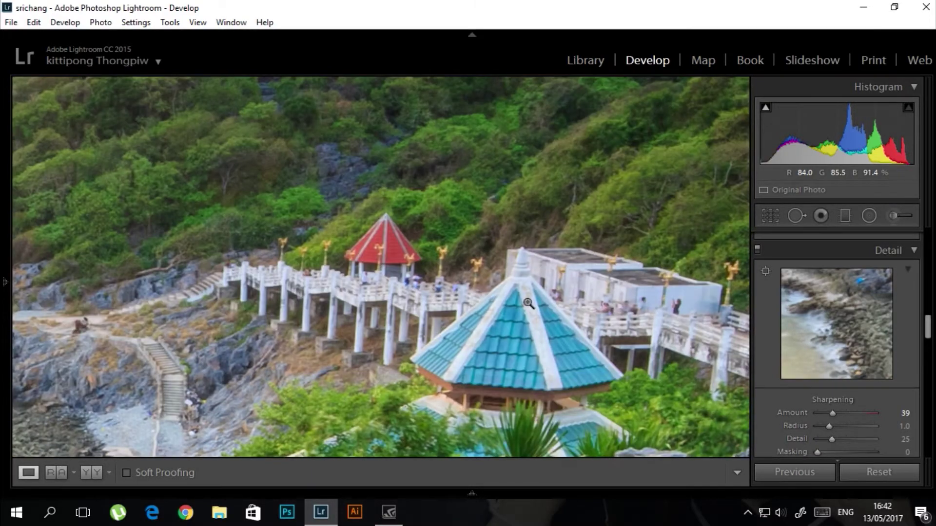
click(528, 302)
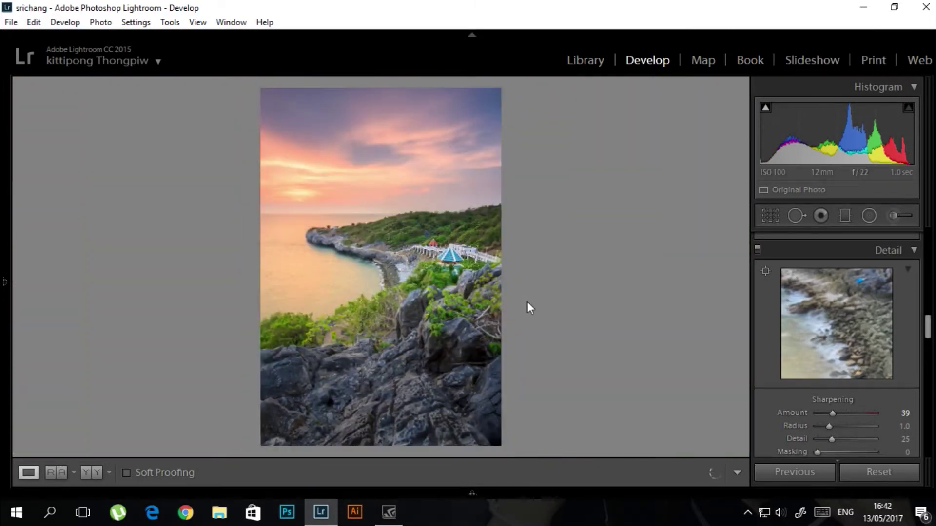
scroll(792, 389, down, 3)
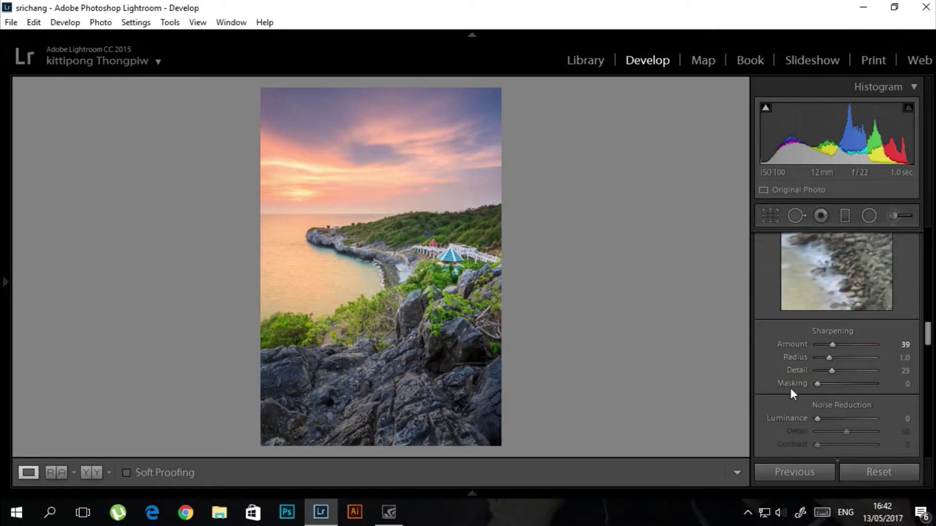
Set Luminance noise reduction to 13 and check it at 1:1
click(441, 252)
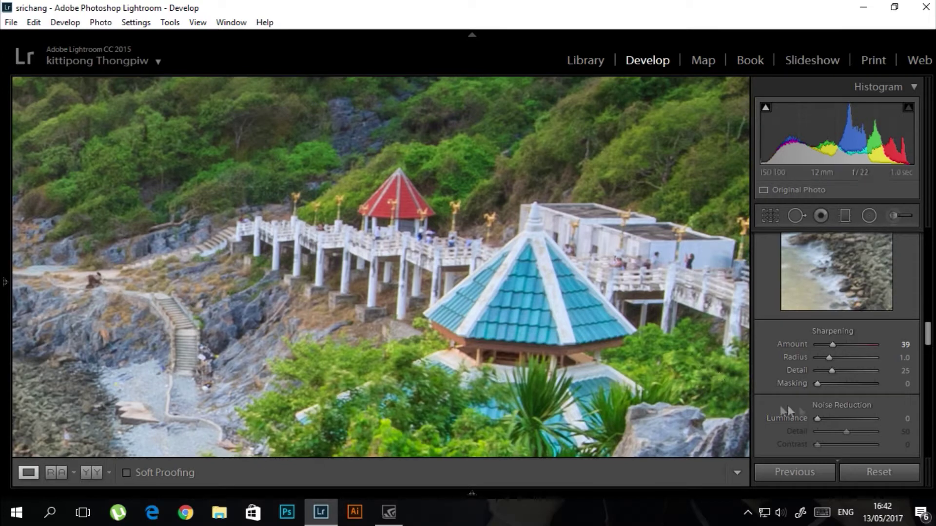
drag(819, 418, 825, 419)
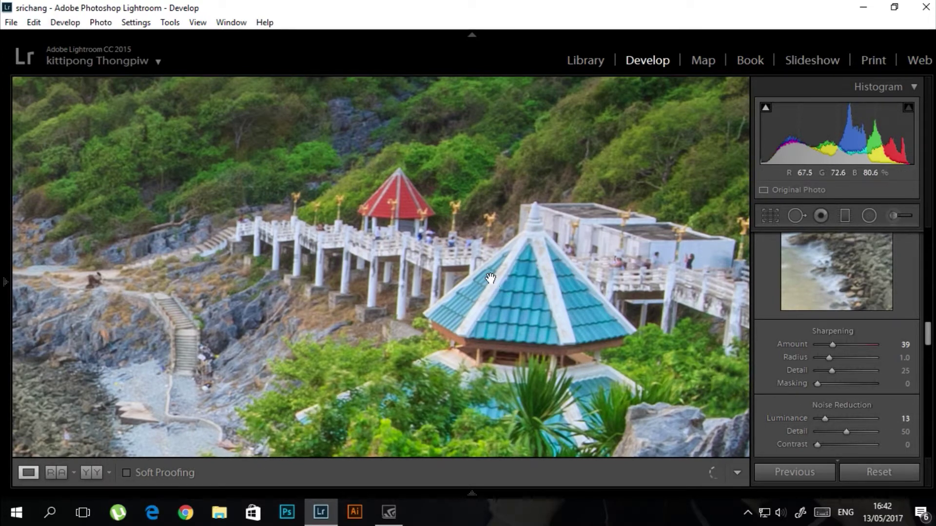
mouse_move(490, 278)
mouse_down()
mouse_move(559, 224)
mouse_move(397, 202)
mouse_up()
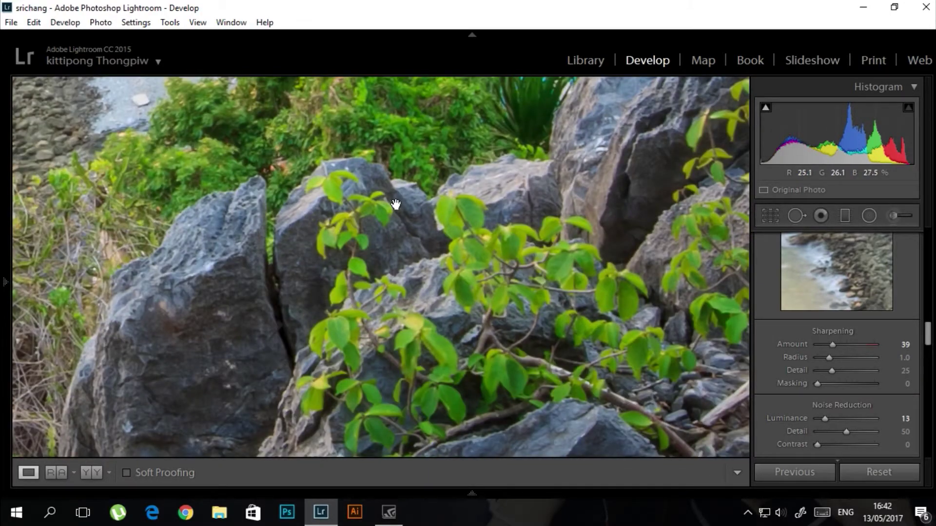
click(396, 204)
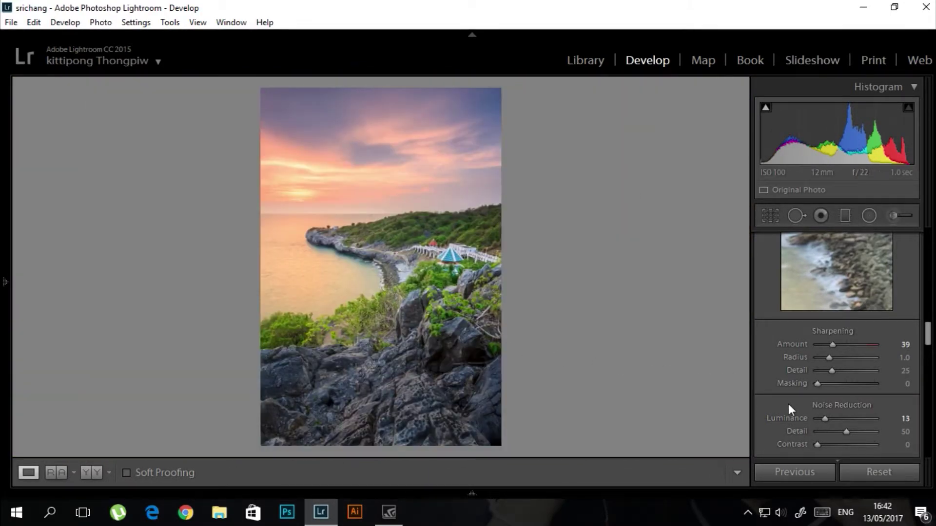
scroll(788, 403, down, 3)
scroll(787, 403, down, 2)
Switch Lens Corrections to Manual and inspect the walkway and rocks at 1:1 for fringing
click(859, 399)
scroll(799, 421, down, 2)
scroll(800, 421, down, 2)
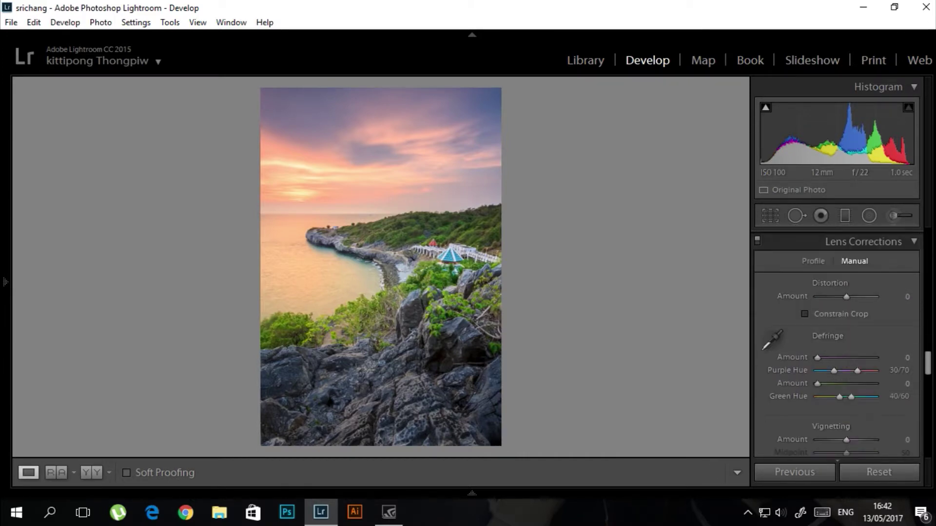
click(408, 256)
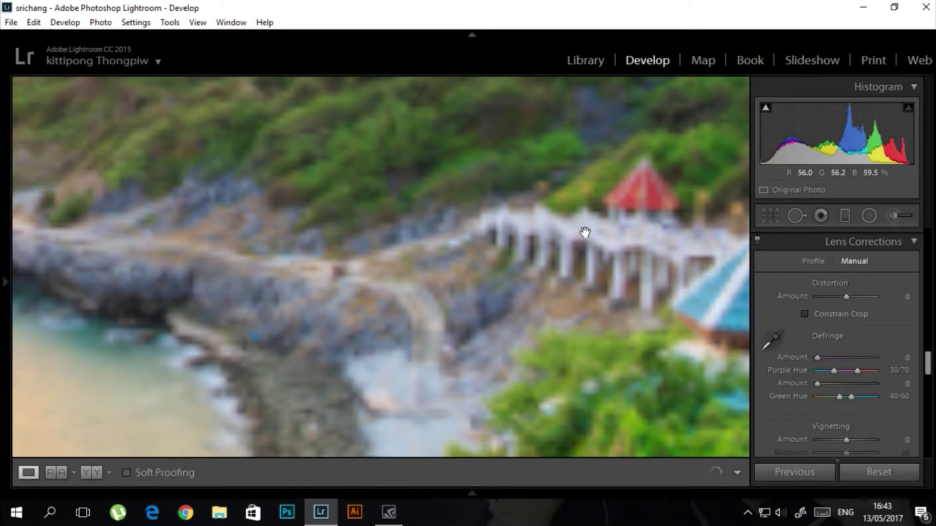
mouse_move(631, 273)
mouse_down()
mouse_move(559, 281)
mouse_move(341, 235)
mouse_up()
mouse_move(393, 359)
mouse_down()
mouse_move(275, 211)
mouse_move(522, 192)
mouse_up()
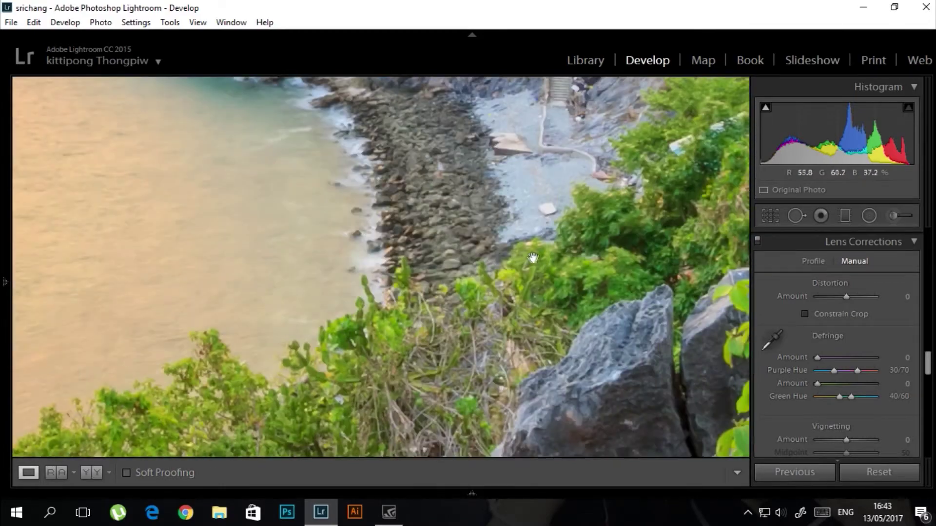
Check the shoreline plants and blue pavilion up close for fringing, then return to the full view
click(515, 244)
click(417, 334)
mouse_move(418, 335)
mouse_down()
mouse_move(466, 94)
mouse_move(459, 279)
mouse_up()
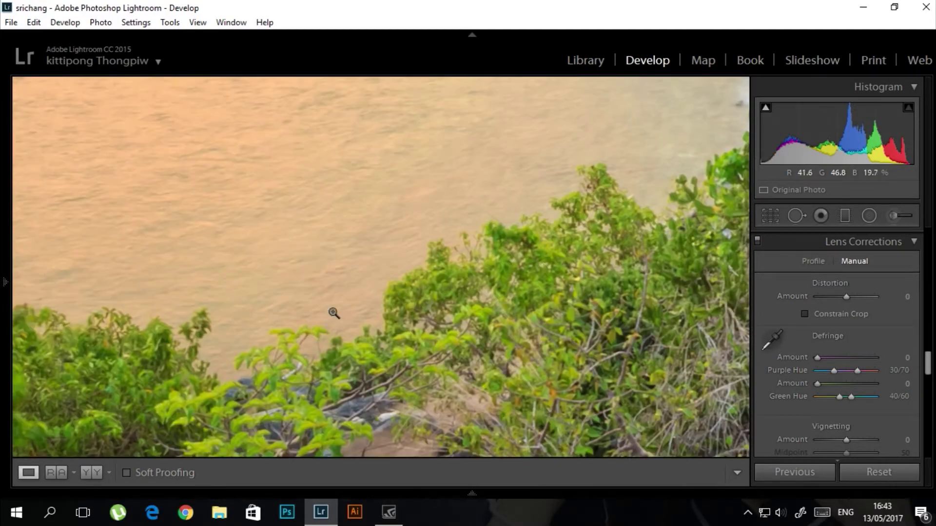
click(334, 313)
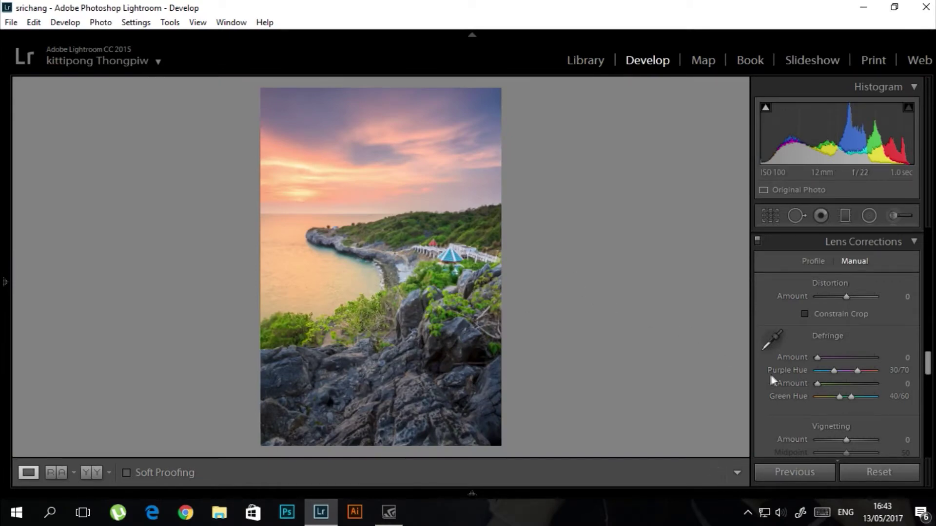
click(459, 249)
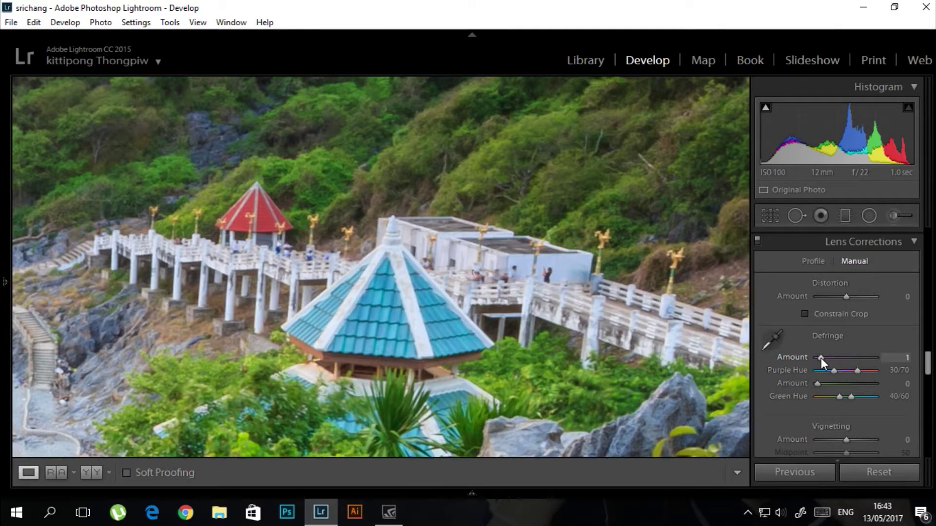
click(463, 283)
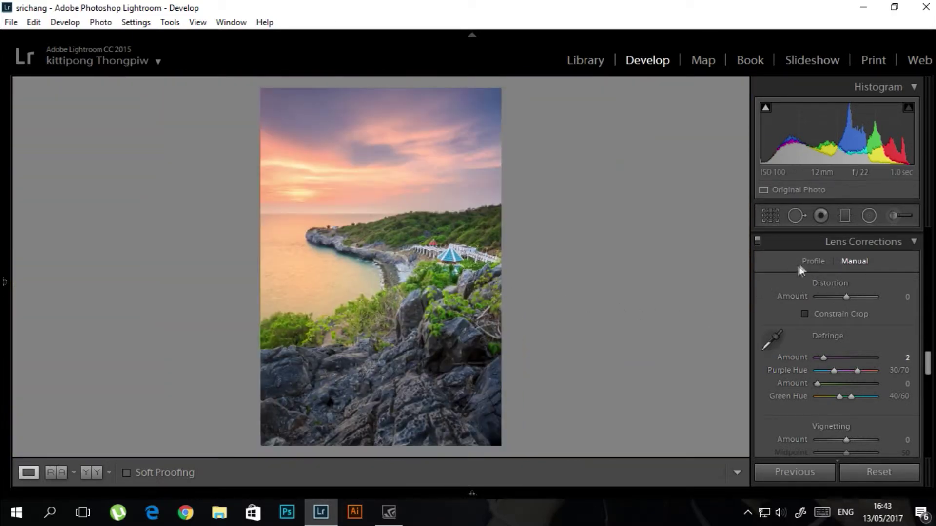
Enable the Sigma 10-20mm lens profile correction, toggling it off and on to compare
click(812, 262)
click(789, 295)
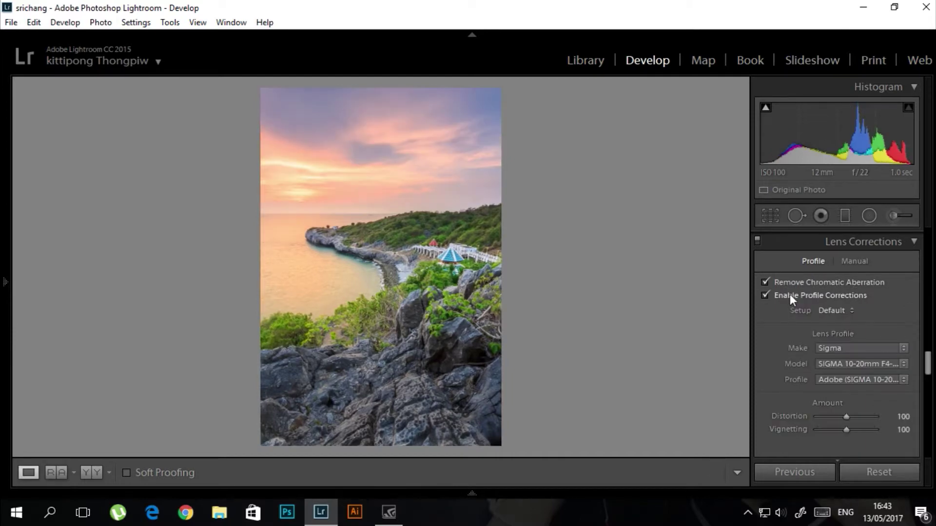
click(789, 294)
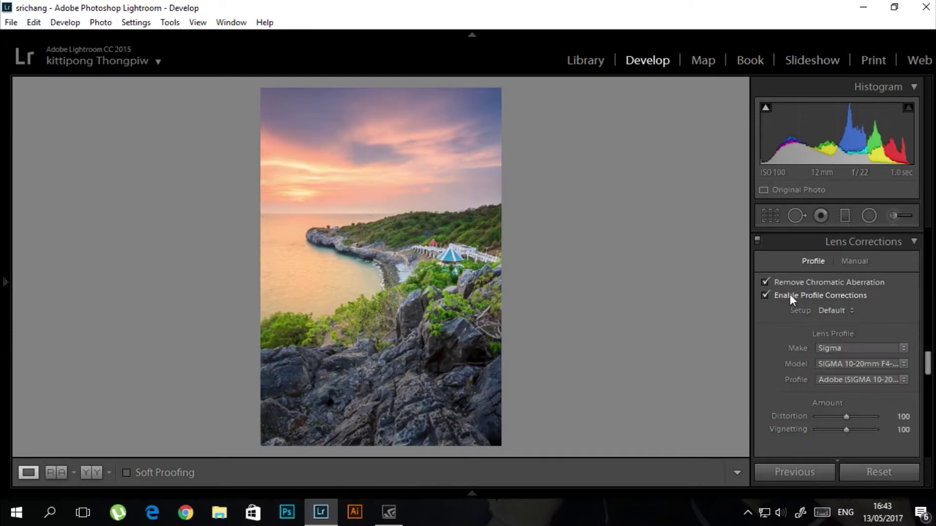
click(789, 294)
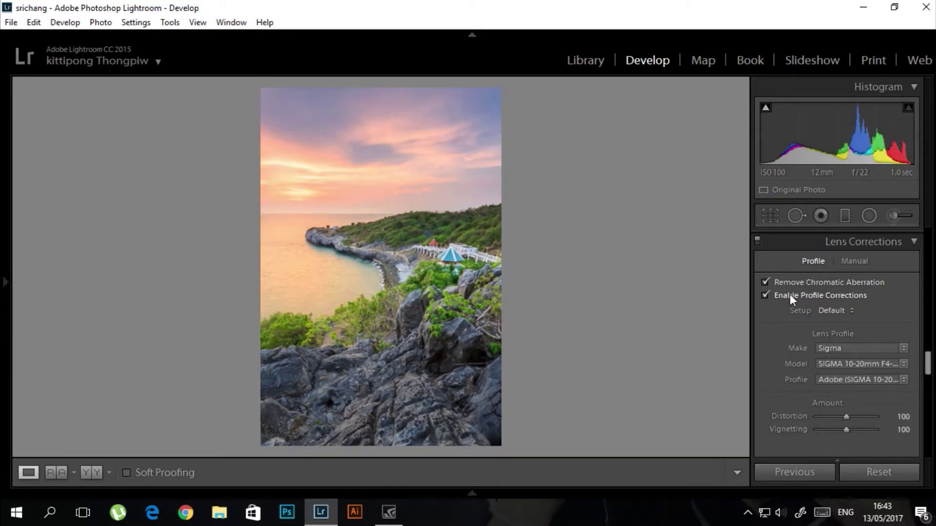
click(789, 294)
click(790, 294)
click(790, 295)
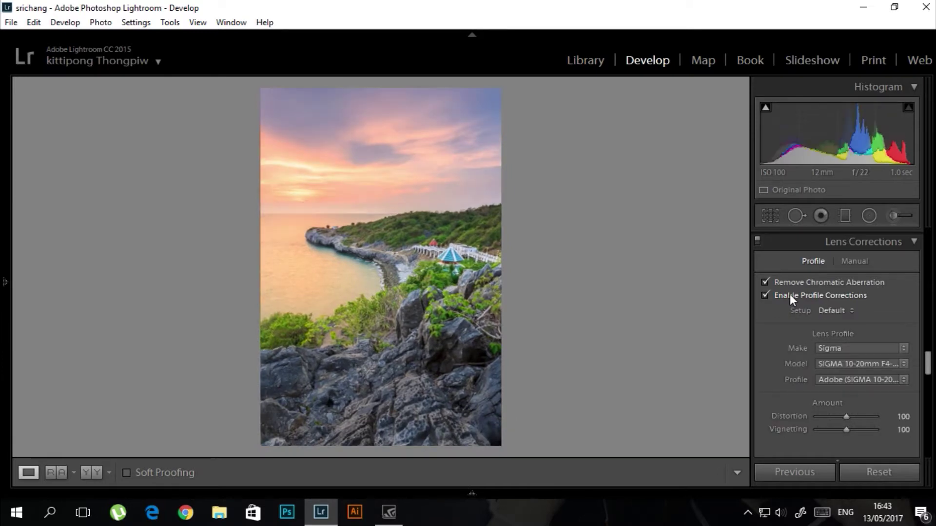
click(790, 293)
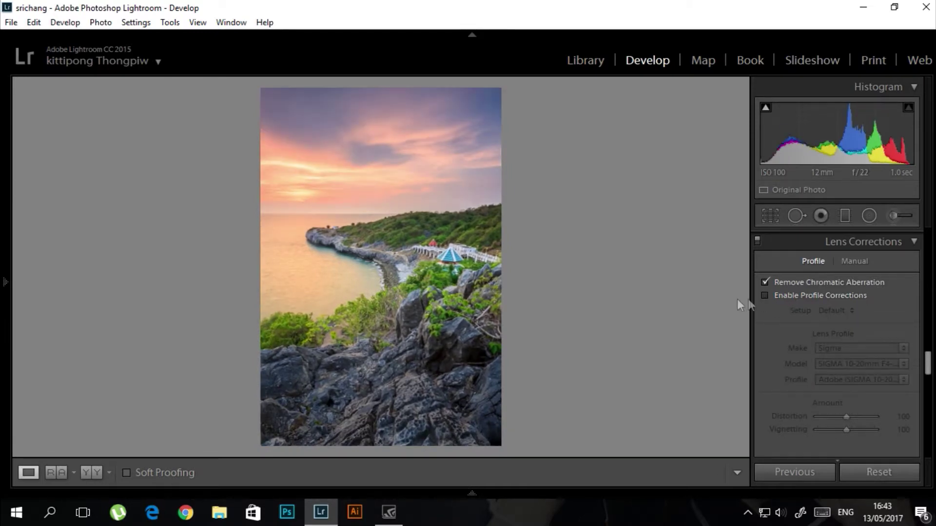
click(821, 294)
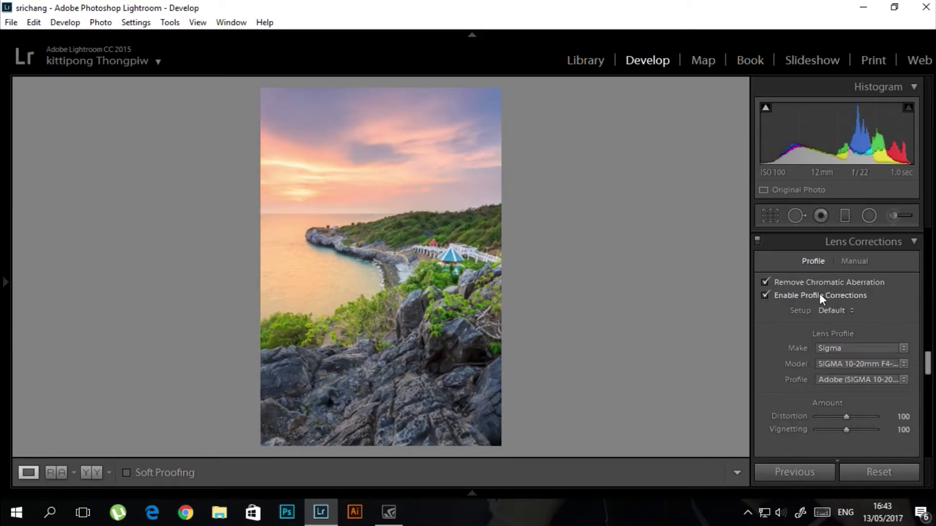
scroll(820, 294, down, 10)
Set Dehaze Amount to +14 and briefly preview the before/after comparison
drag(847, 349, 851, 349)
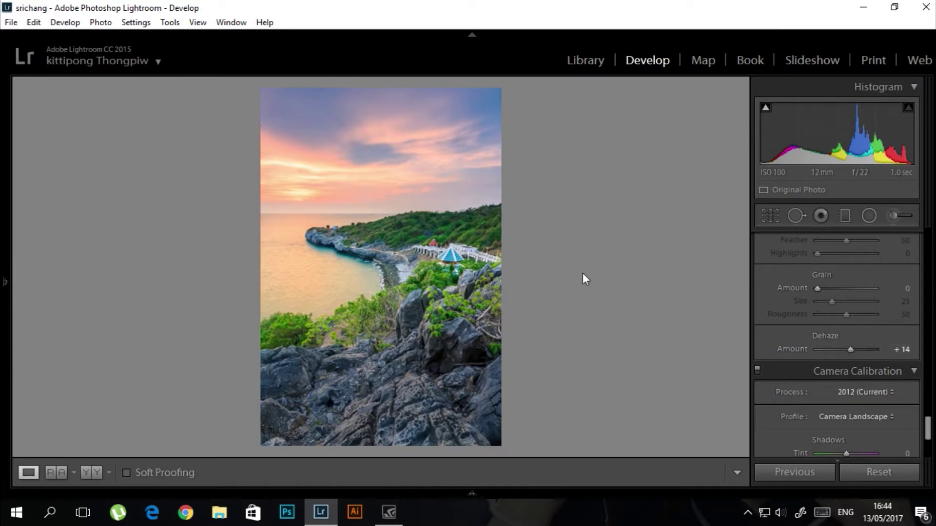
click(95, 472)
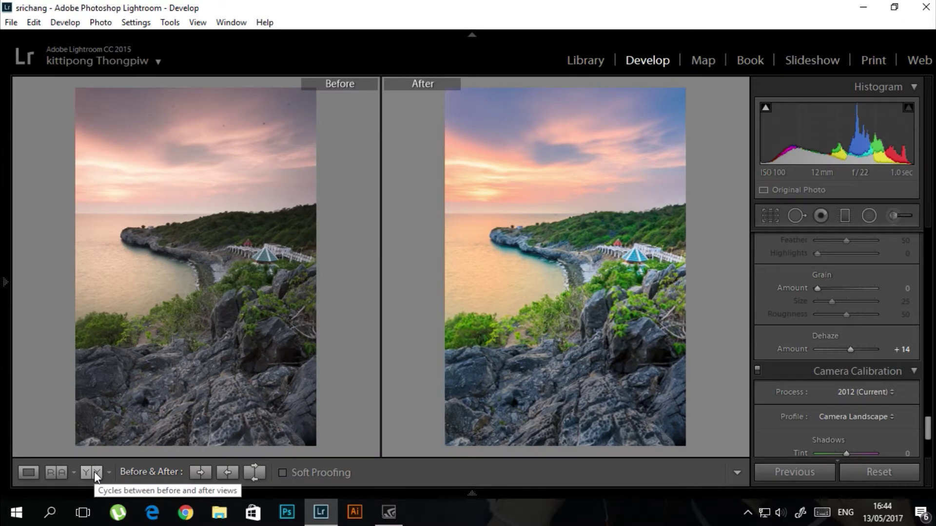
click(94, 472)
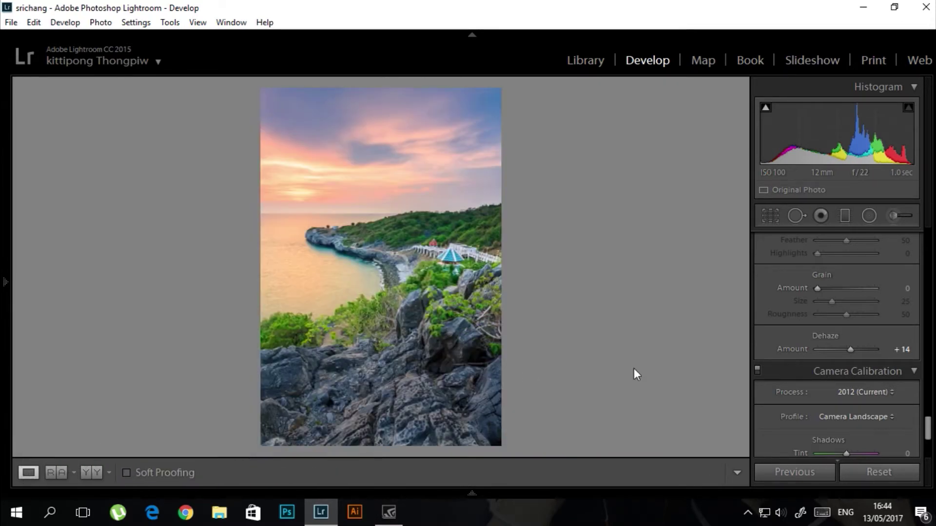
scroll(793, 398, down, 2)
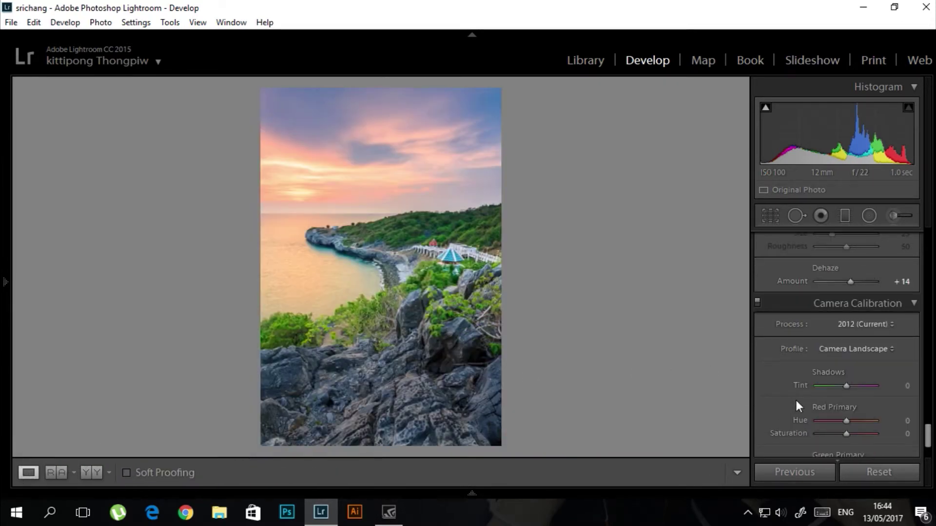
scroll(795, 400, up, 10)
scroll(794, 399, up, 5)
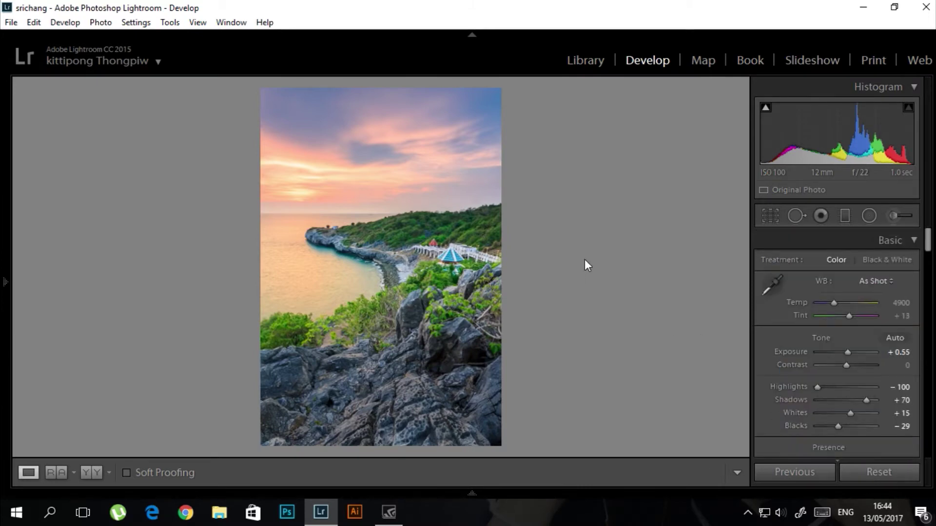
Compare before and after side by side with panels hidden, then return to the single edited view
click(86, 473)
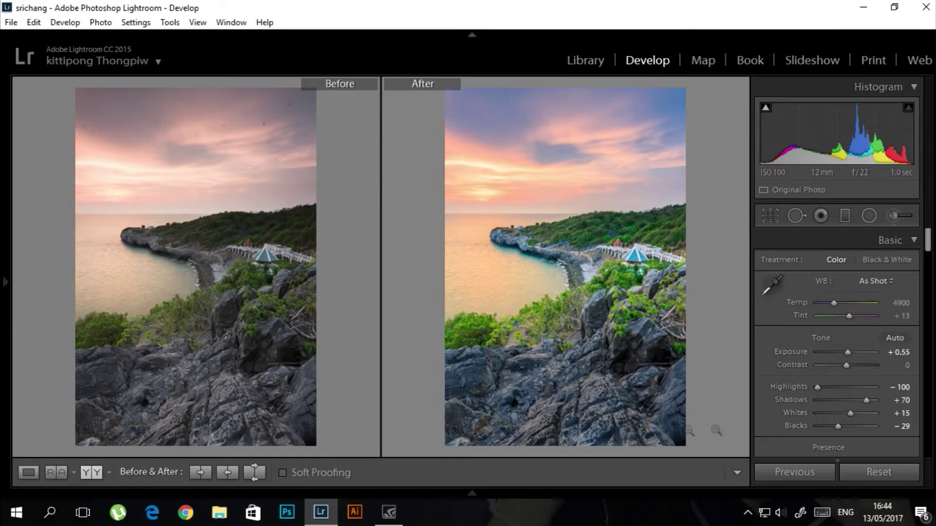
key(Tab)
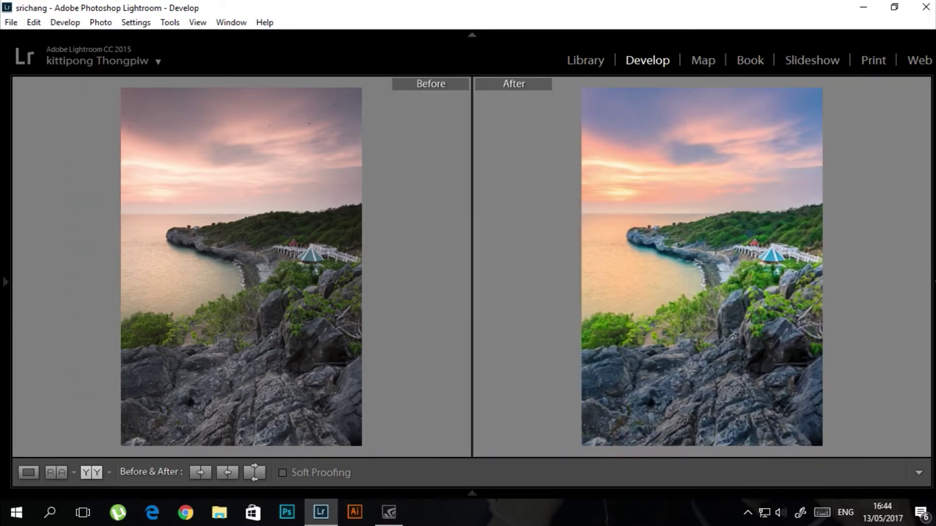
click(473, 35)
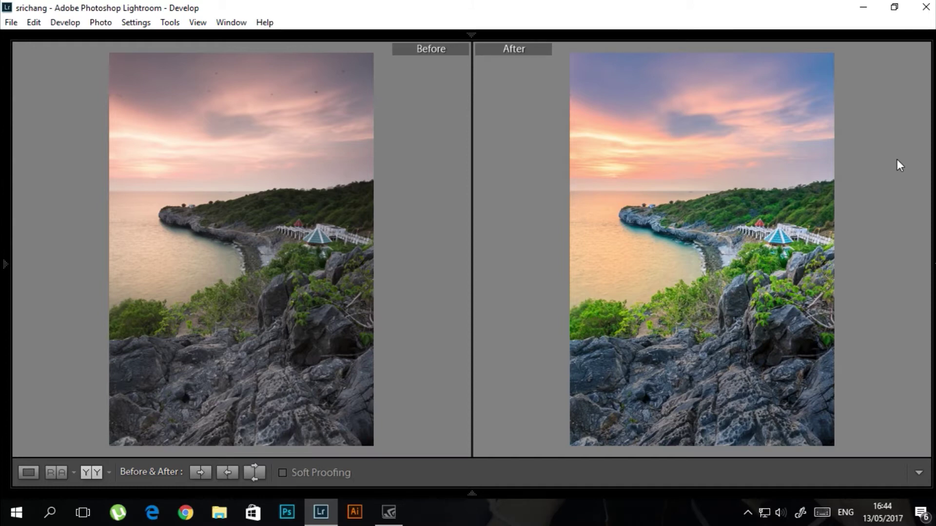
click(31, 475)
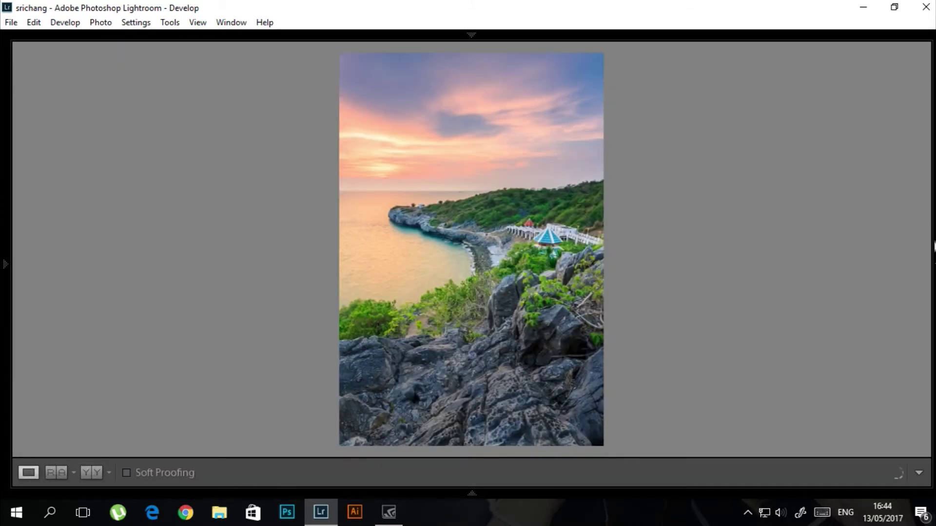
key(Tab)
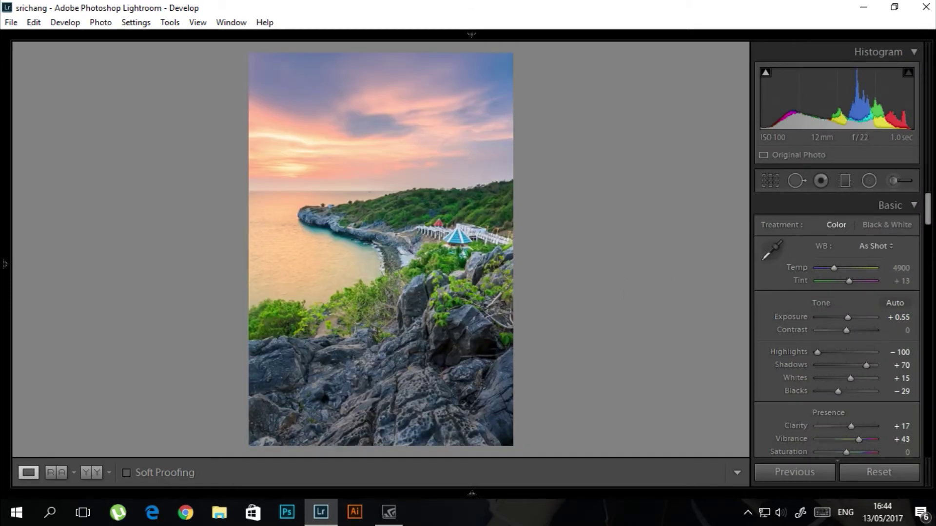
Zoom to 1:1 on the top-left corner of the sky
right_click(389, 242)
click(303, 129)
click(272, 106)
click(234, 119)
click(248, 93)
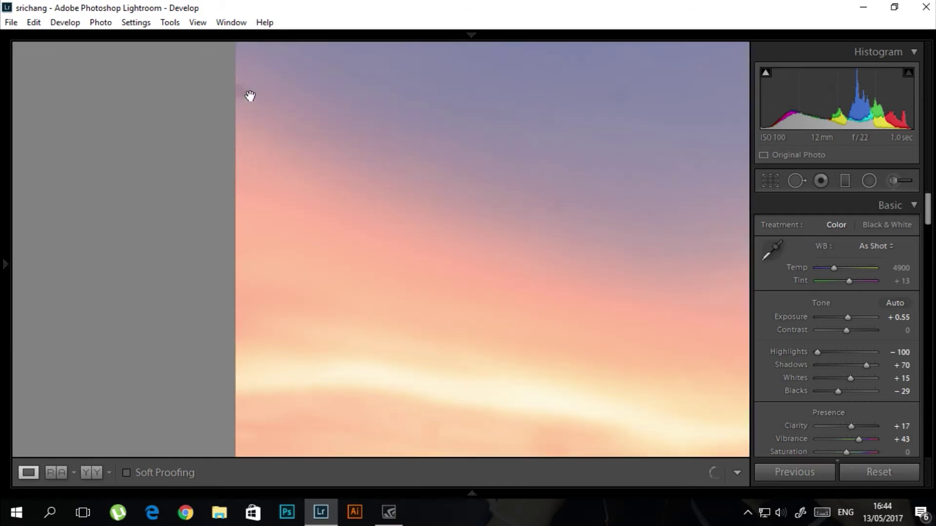
Heal the dust spot with a size-31 Heal spot sourced from clean sky, then zoom out
click(796, 181)
scroll(241, 90, up, 3)
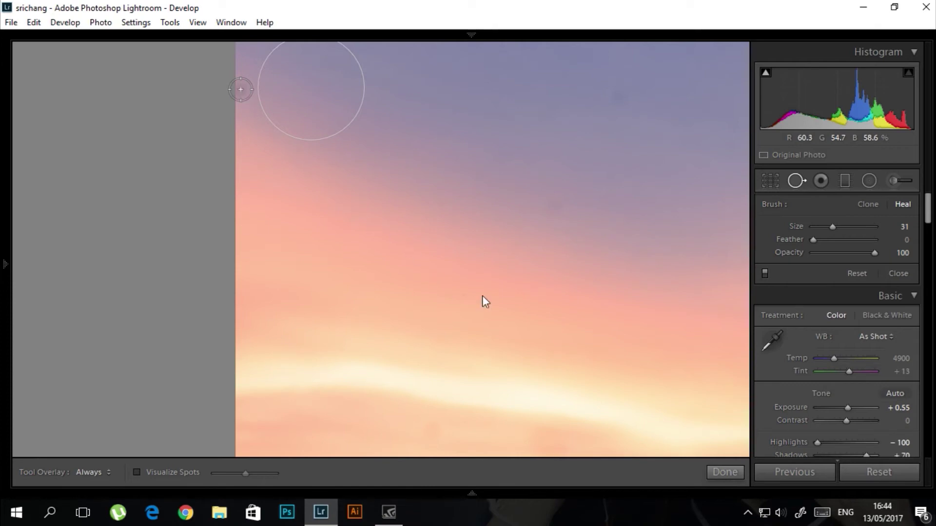
click(241, 90)
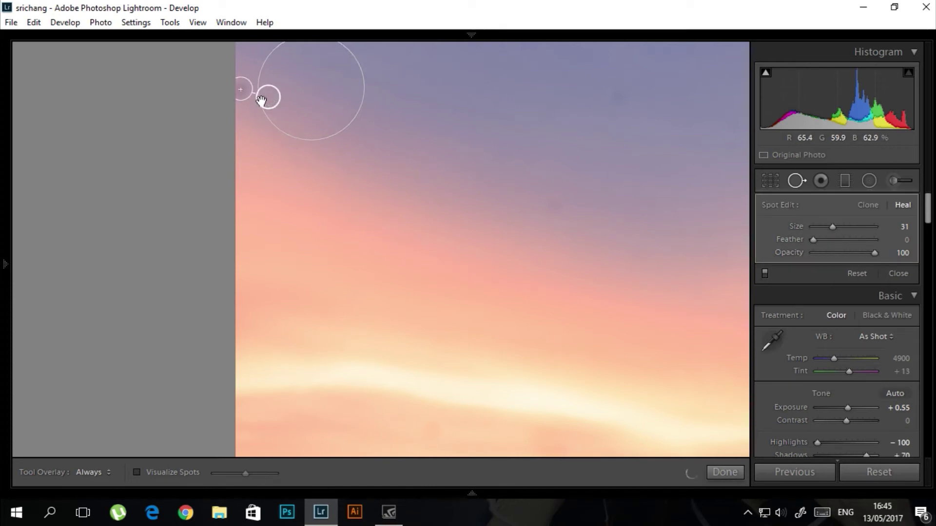
drag(269, 86, 248, 108)
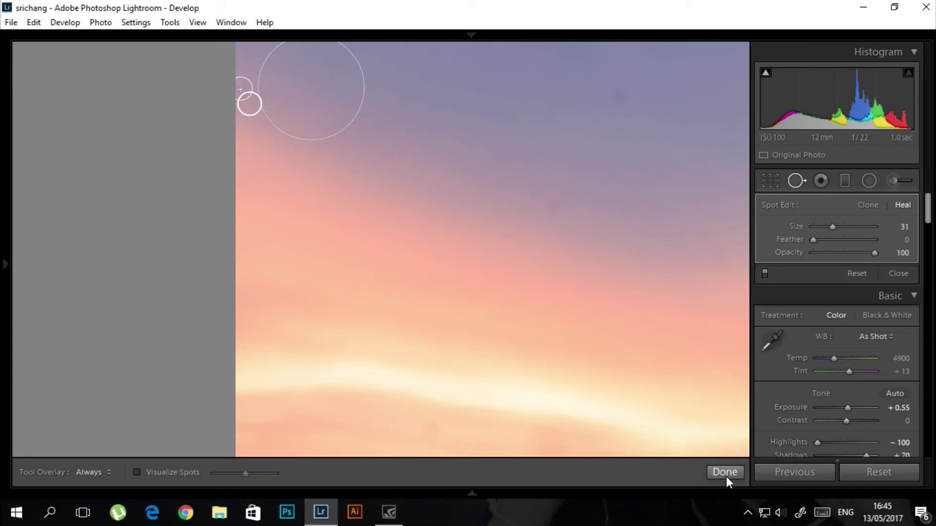
click(726, 473)
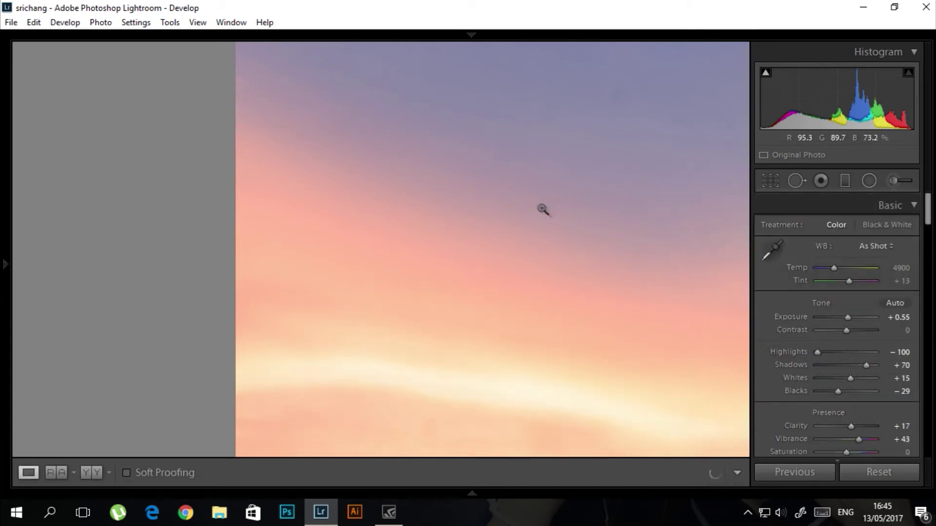
click(538, 204)
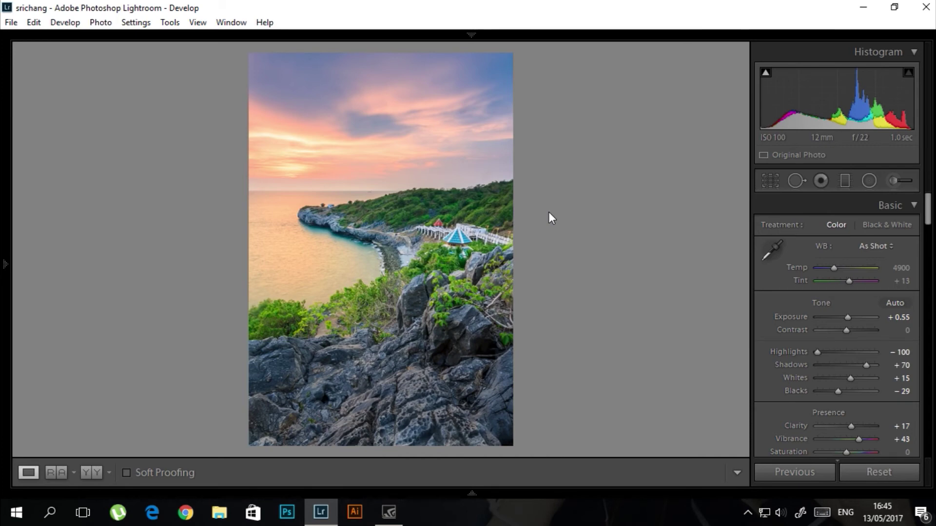
Export the photo to the hard drive as JPEG IMG_3693-HDR-2.jpg with default settings
right_click(382, 184)
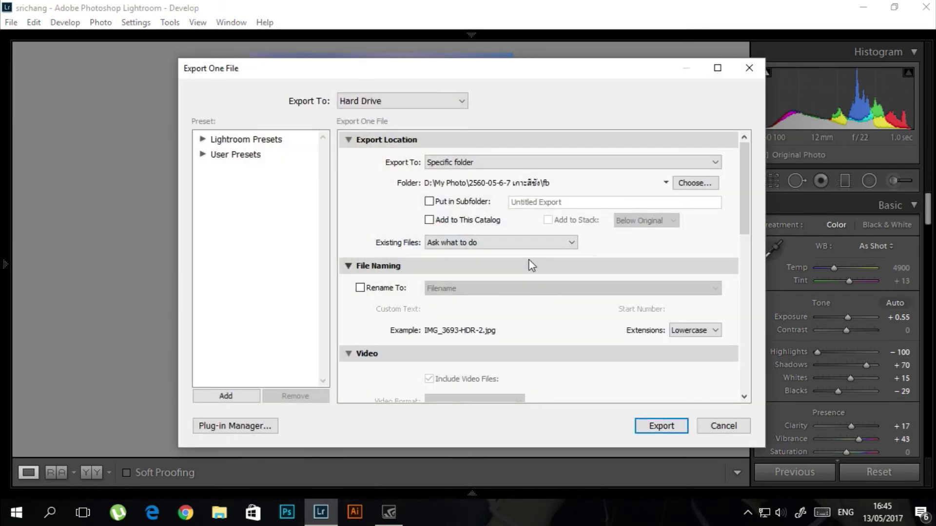
click(661, 426)
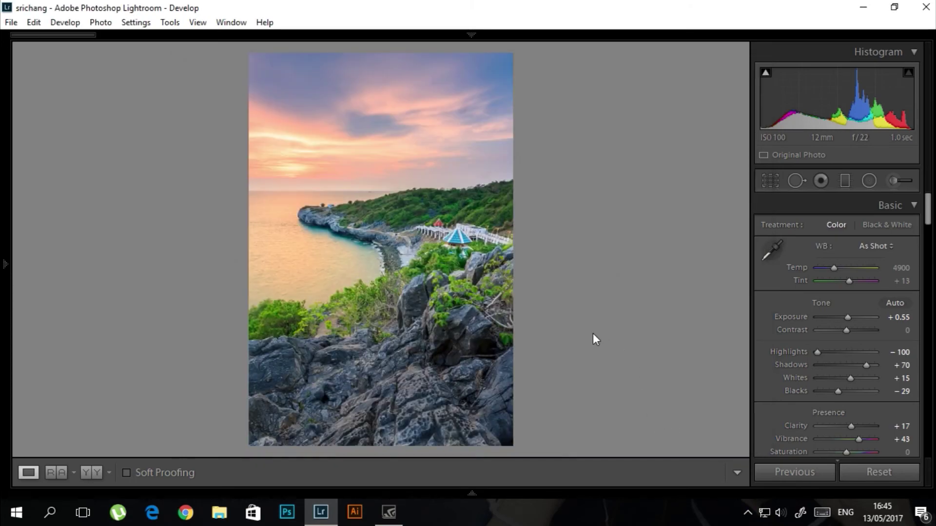